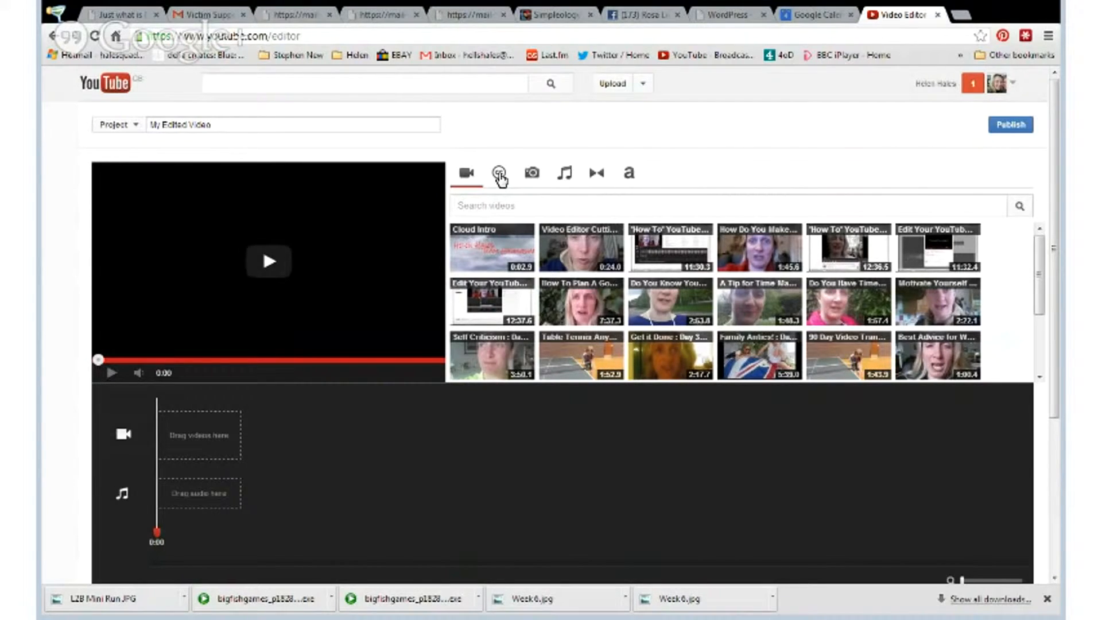
- Add the "American flag" clip from the Creative Commons videos to the project's video track
click(499, 175)
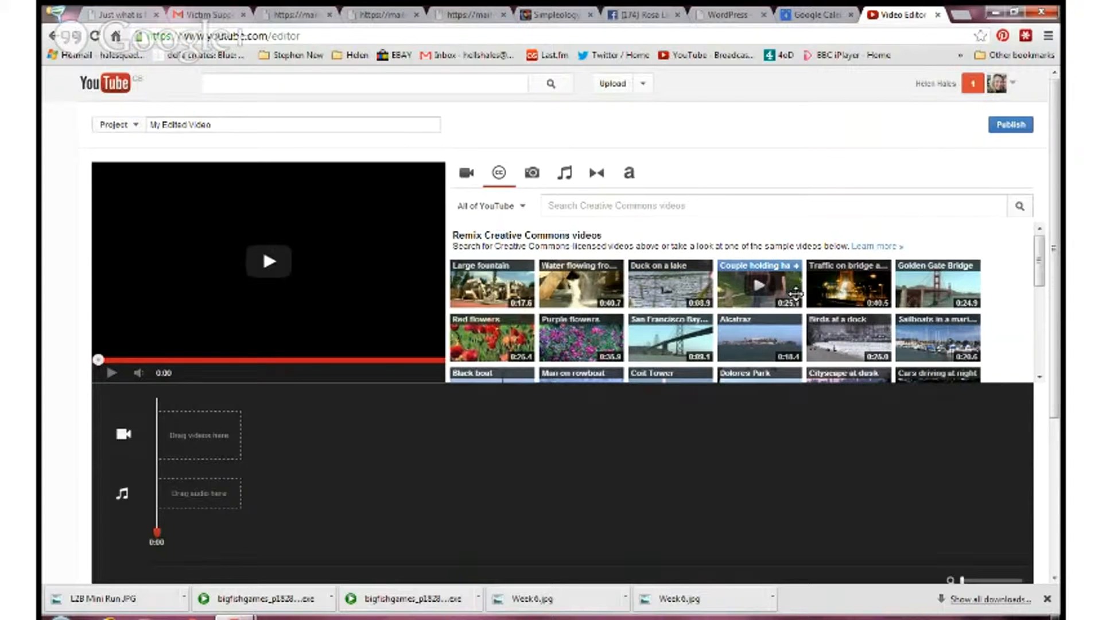
scroll(796, 293, down, 5)
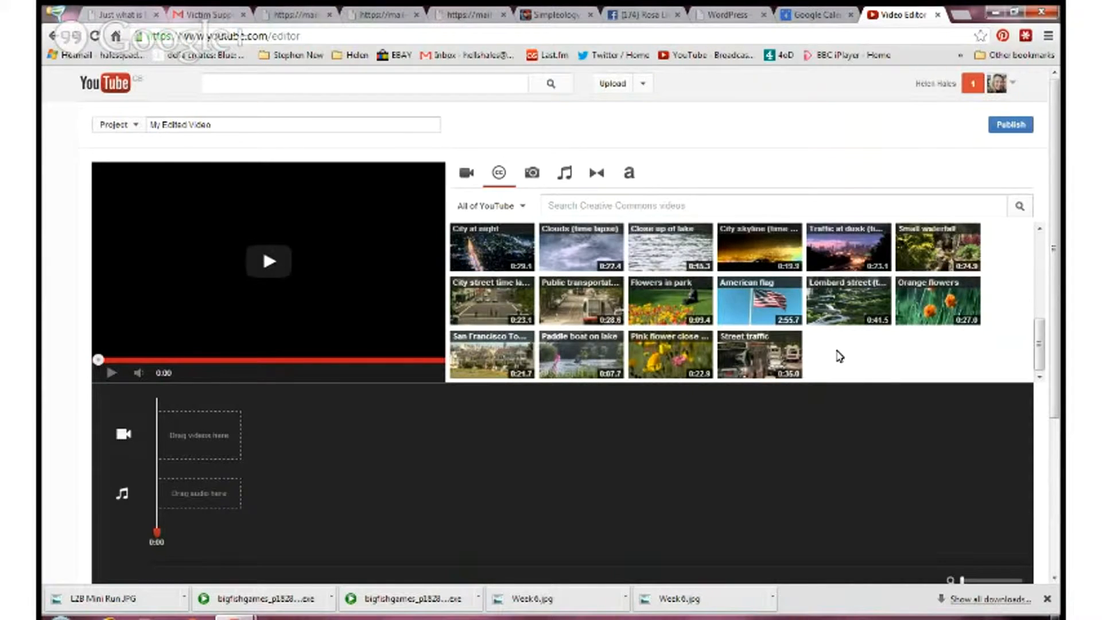
drag(753, 308, 273, 438)
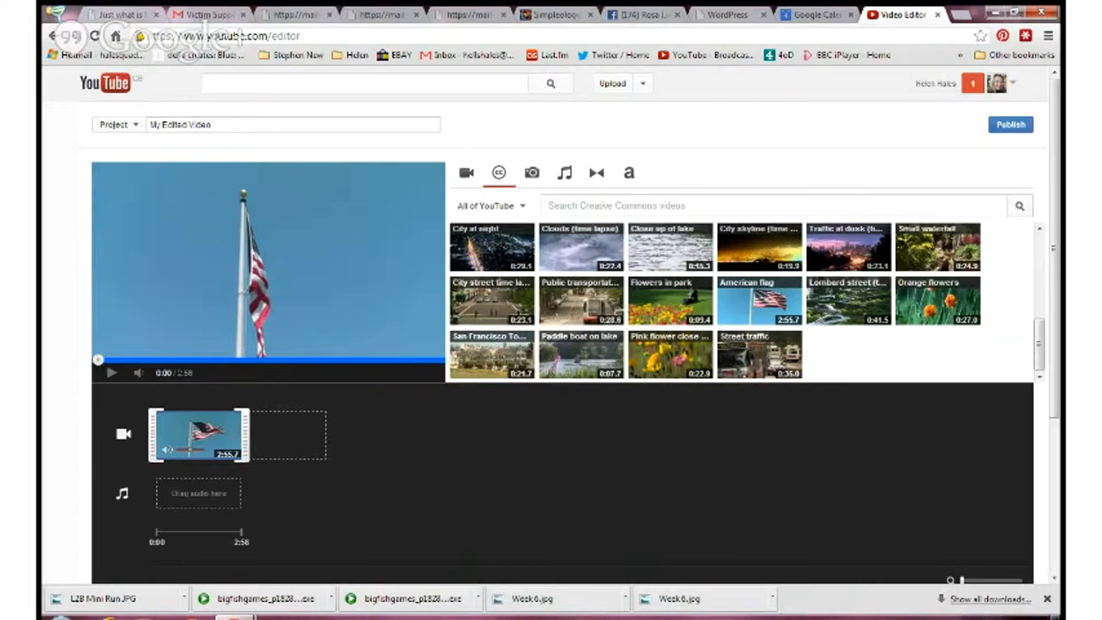
- Replace the American flag clip's title text with the presenter's full name and "Team Halesquad" on a second line, and enable the text
mouse_move(189, 434)
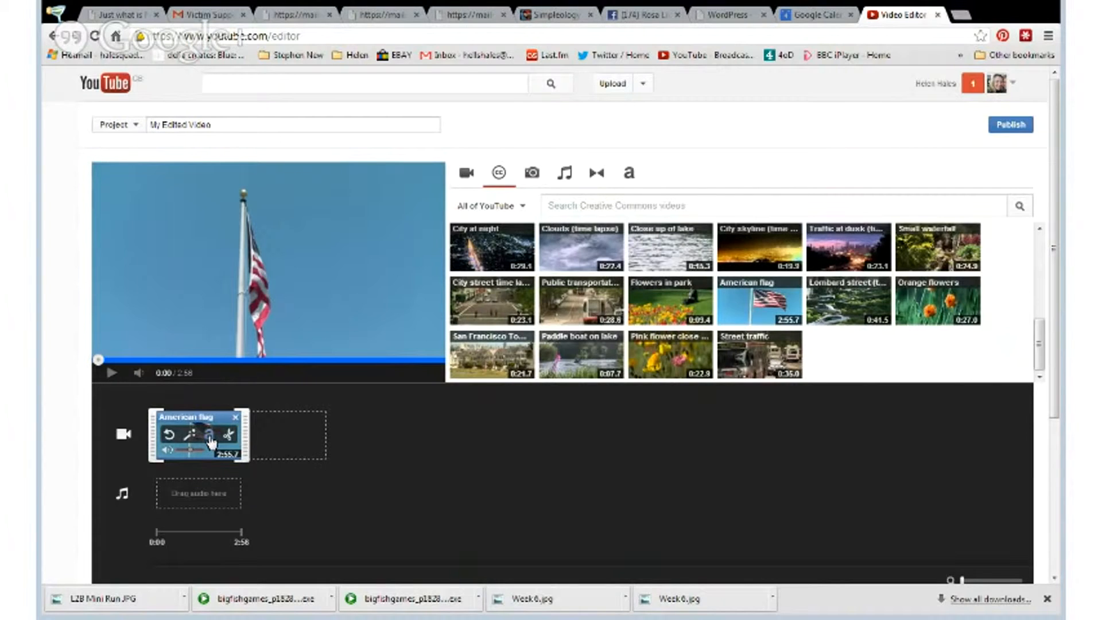
click(210, 439)
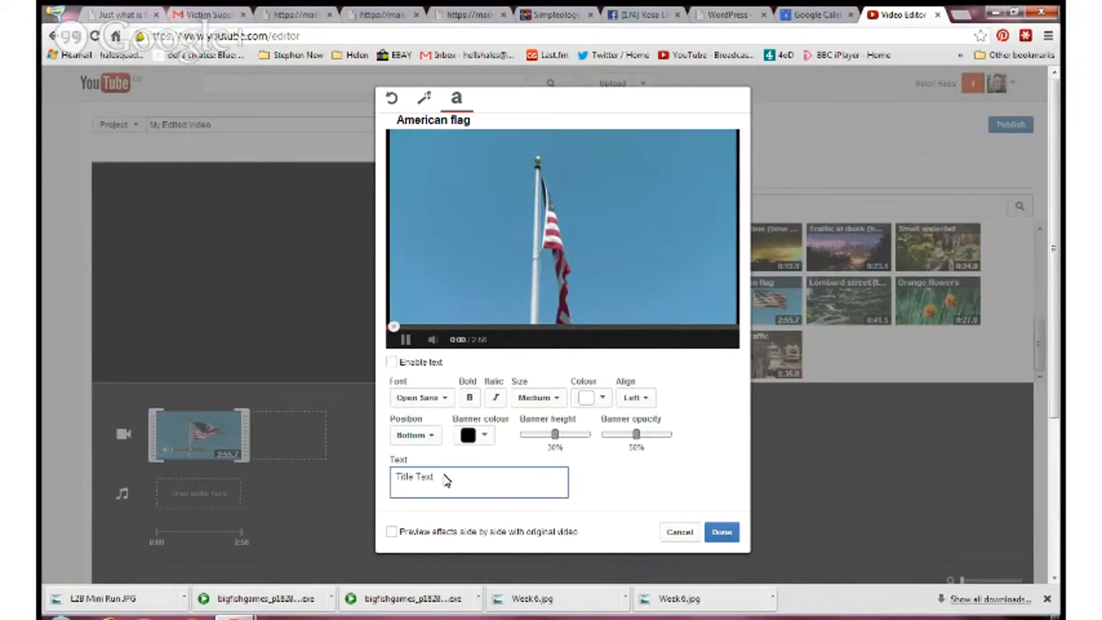
drag(447, 477, 397, 476)
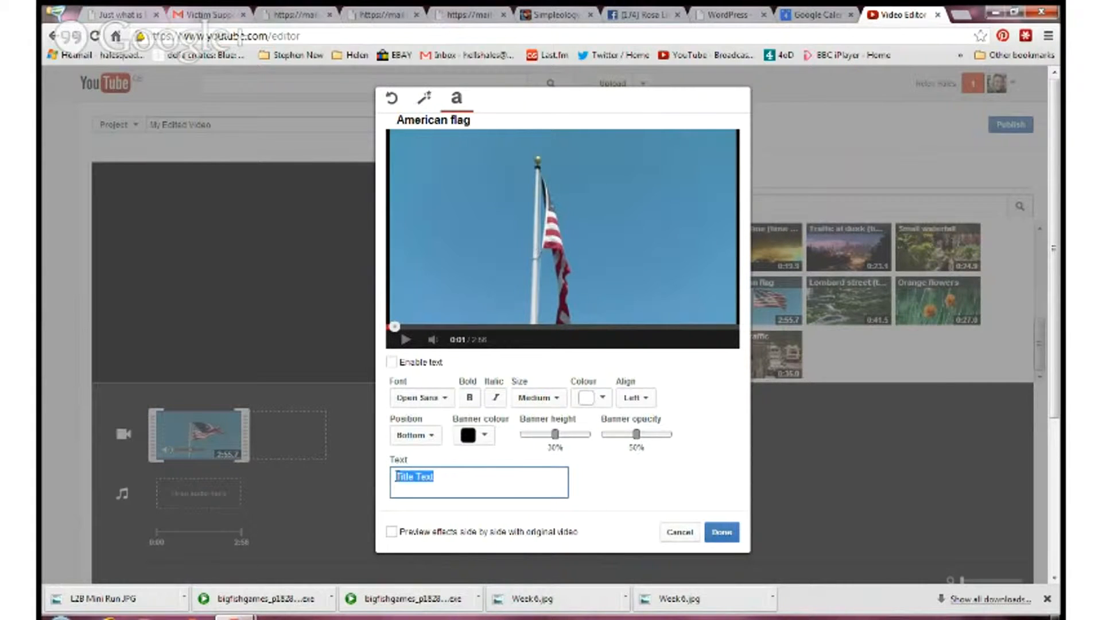
text(Helen H)
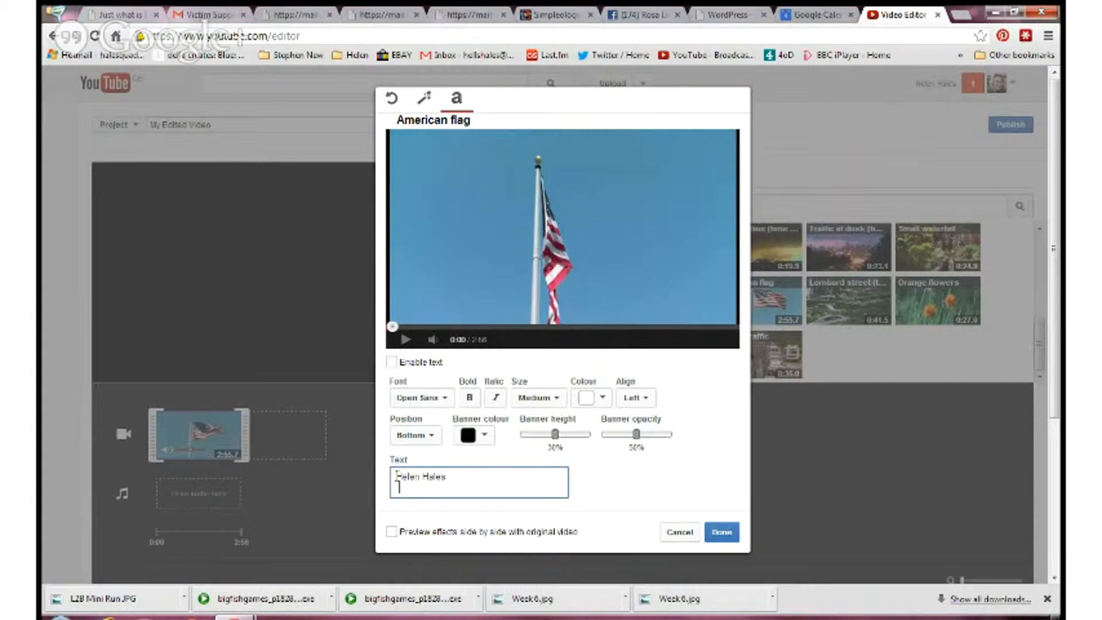
text(ales)
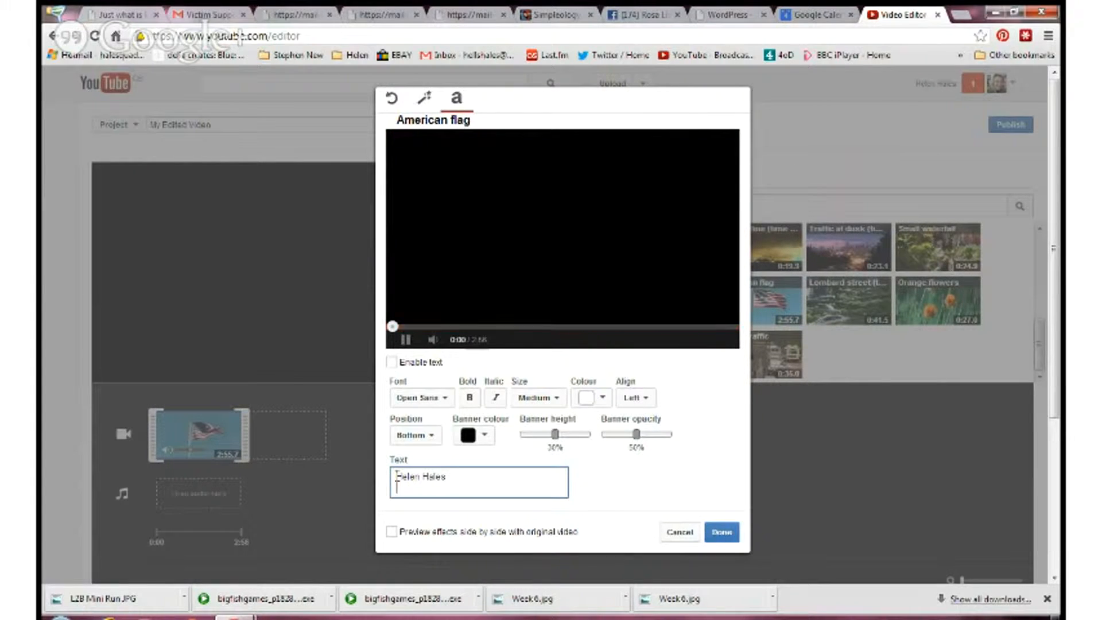
key(Return)
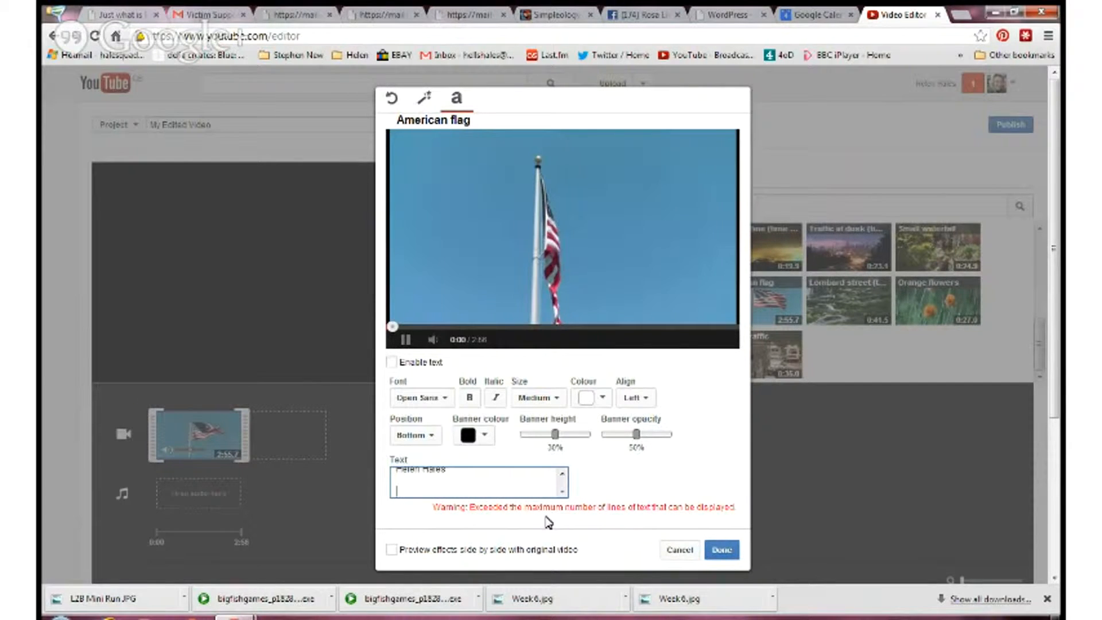
key(BackSpace)
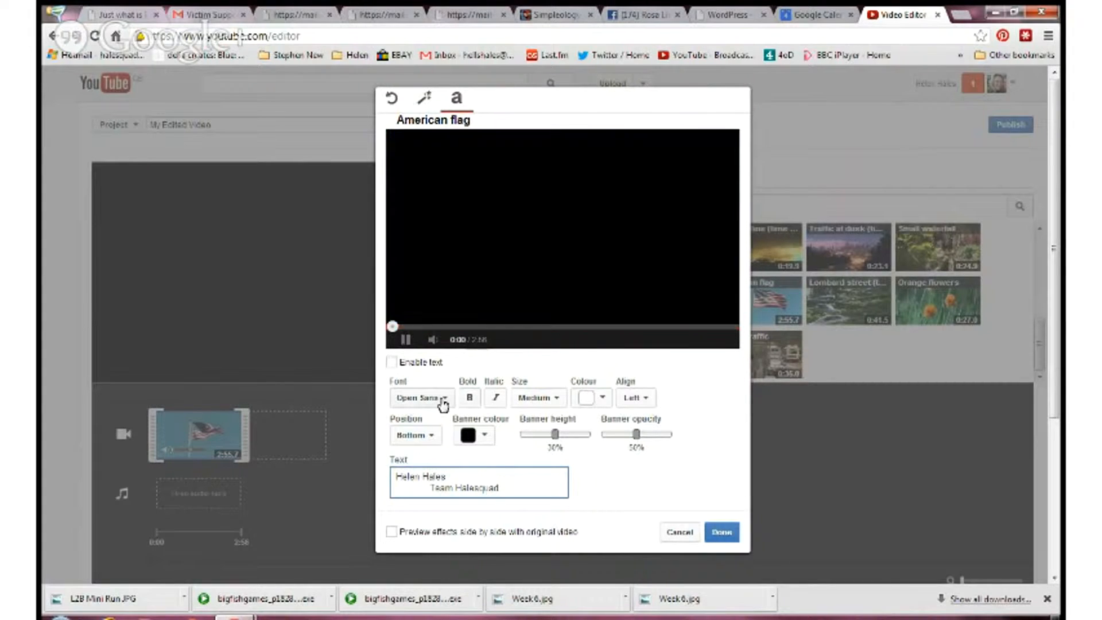
click(392, 363)
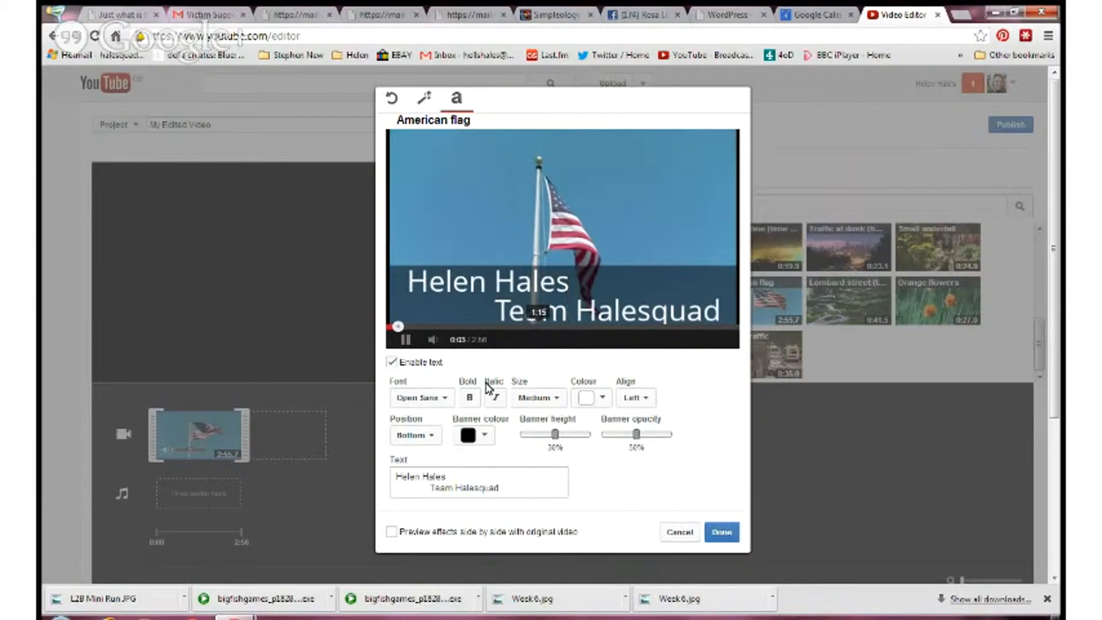
- Set the title text's font to Rock Salt
click(444, 402)
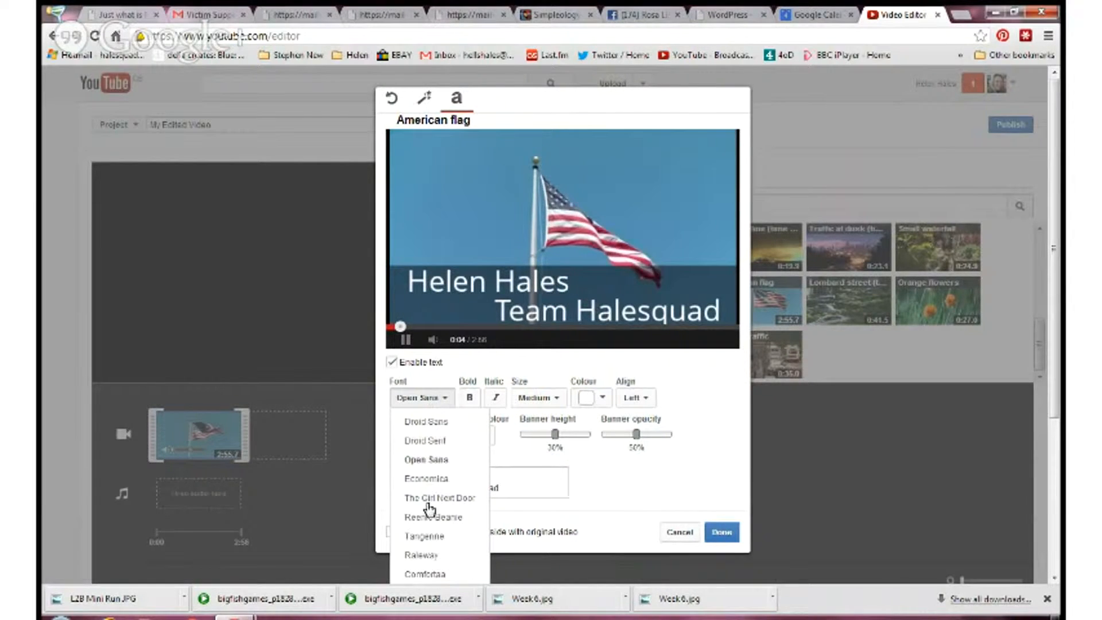
scroll(449, 558, down, 2)
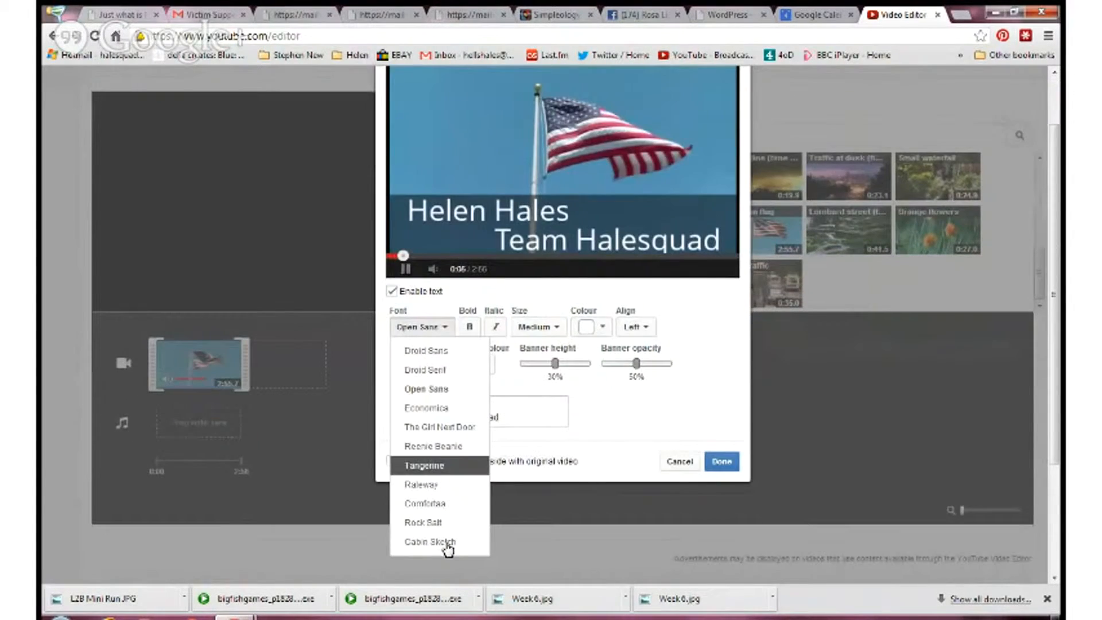
scroll(448, 546, down, 2)
click(446, 452)
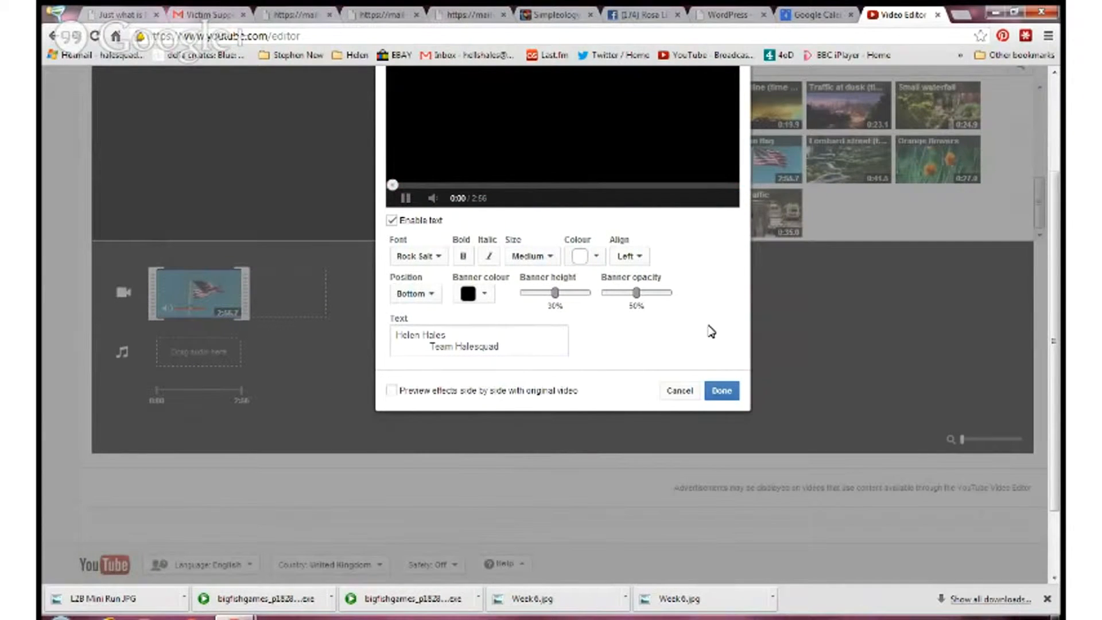
- Set the title's banner height to 40% and its position to Centre
scroll(711, 331, up, 4)
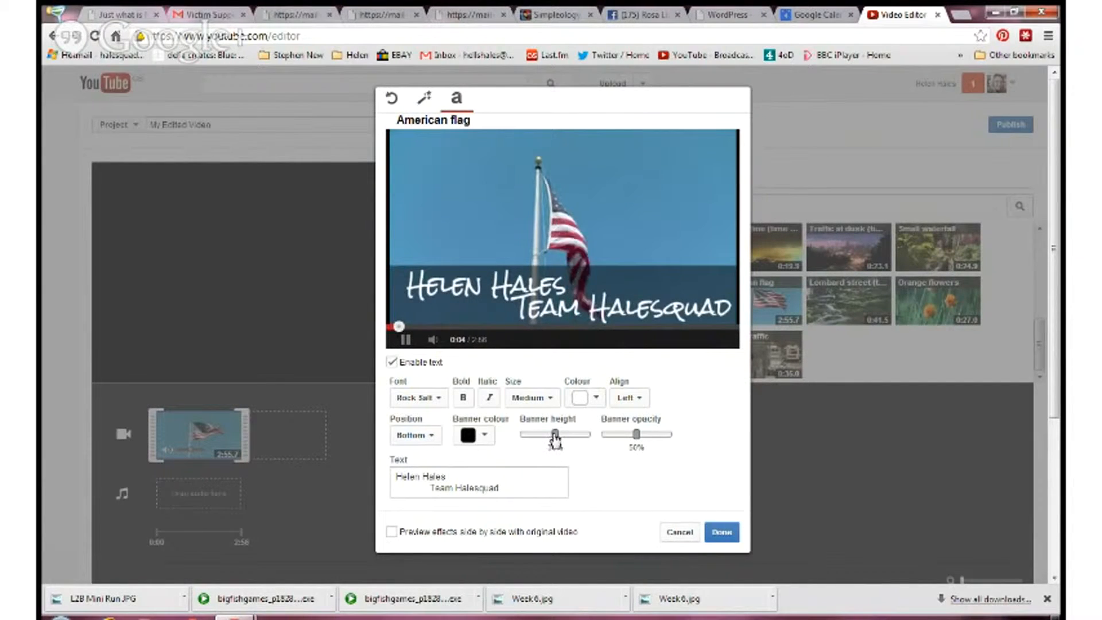
click(572, 435)
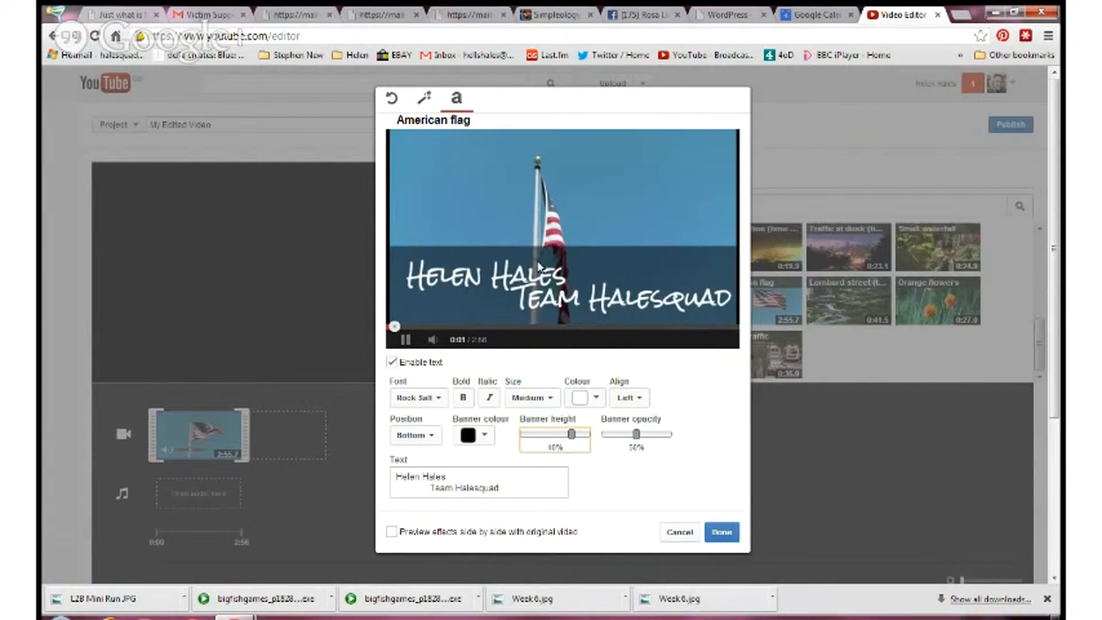
click(435, 438)
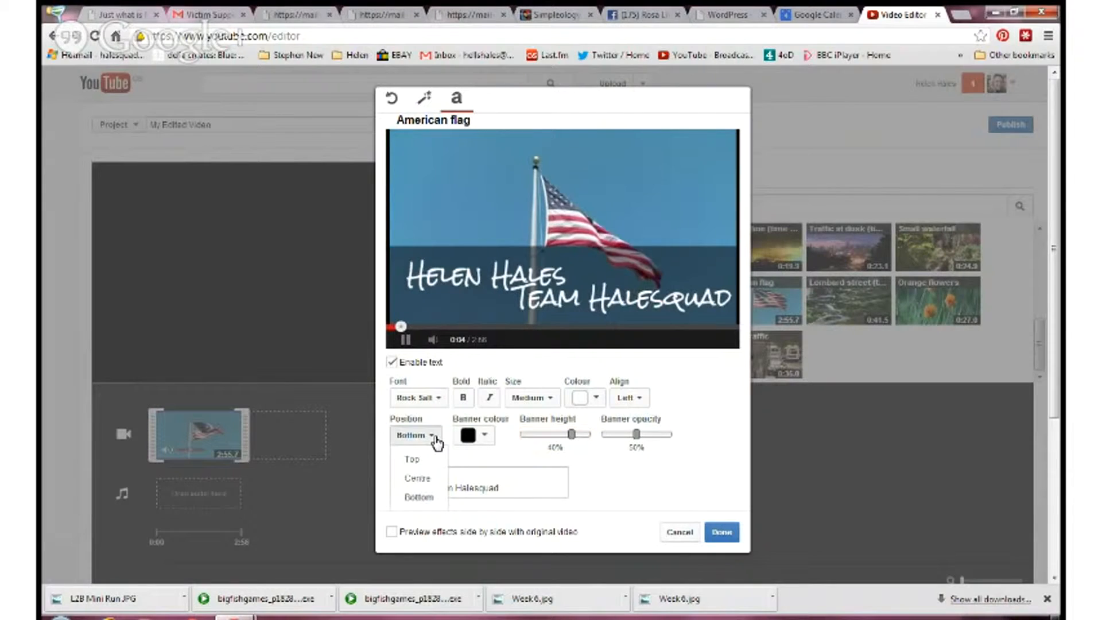
click(435, 478)
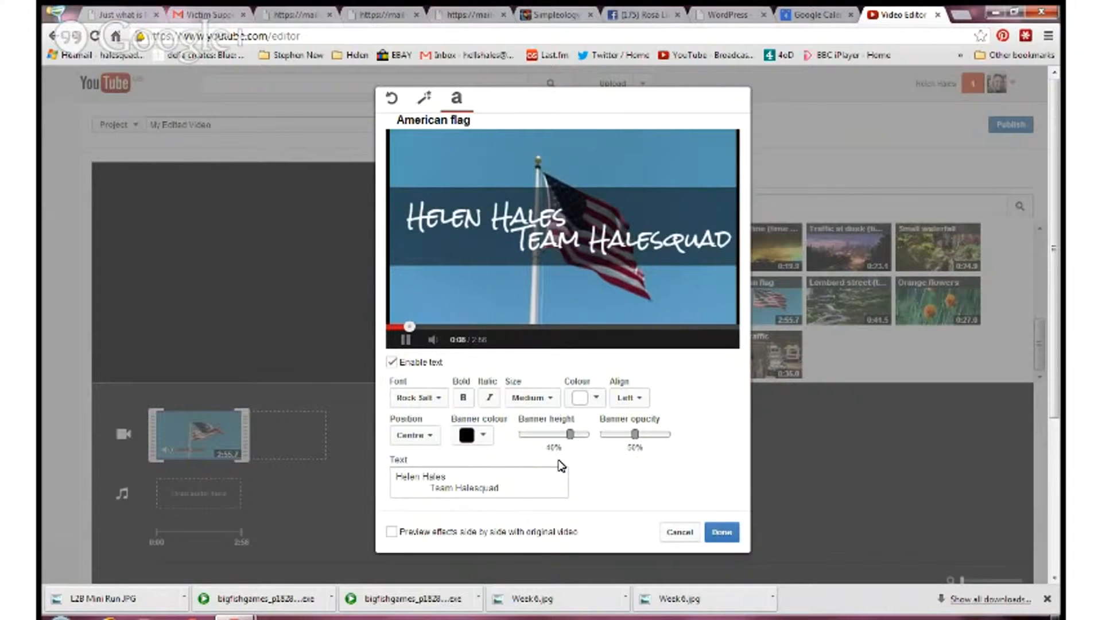
- Set the title text colour to red and the banner colour to white
click(597, 398)
click(607, 448)
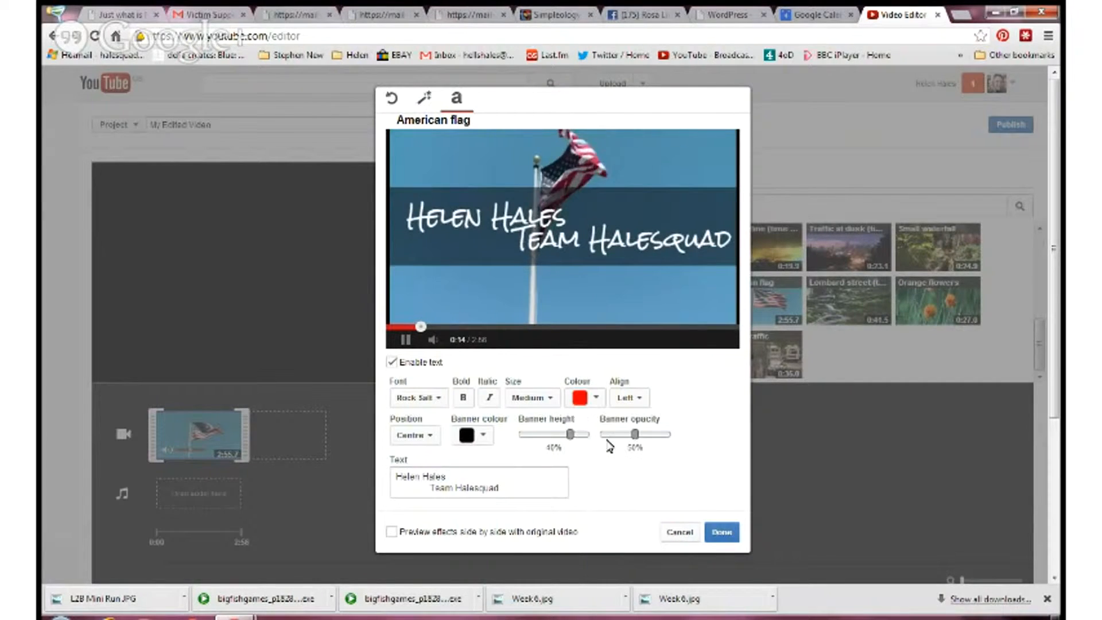
click(484, 436)
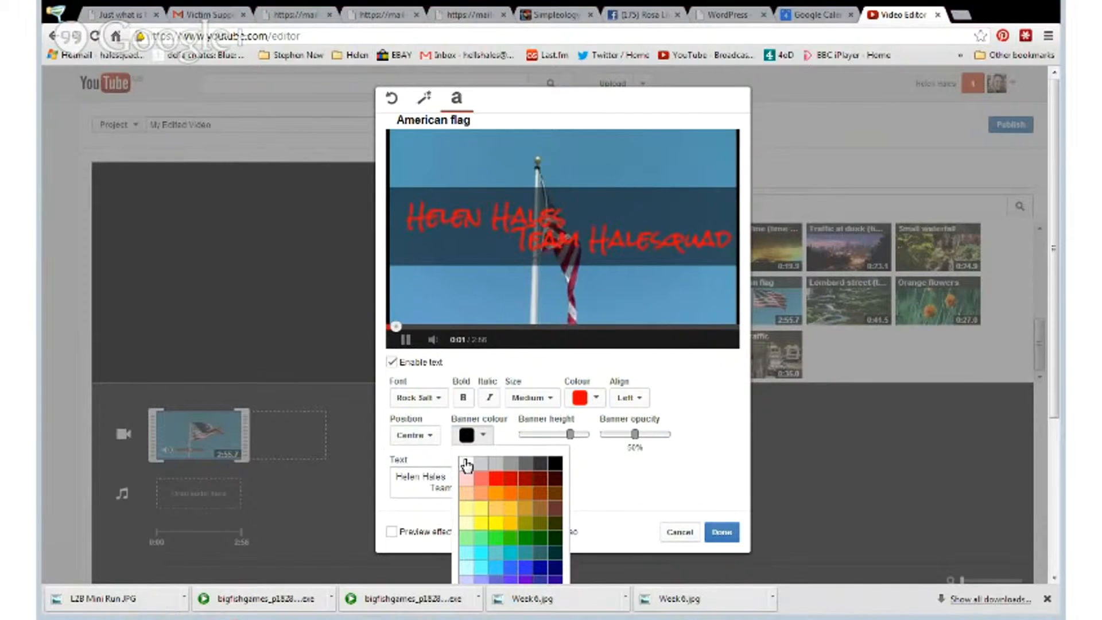
click(466, 492)
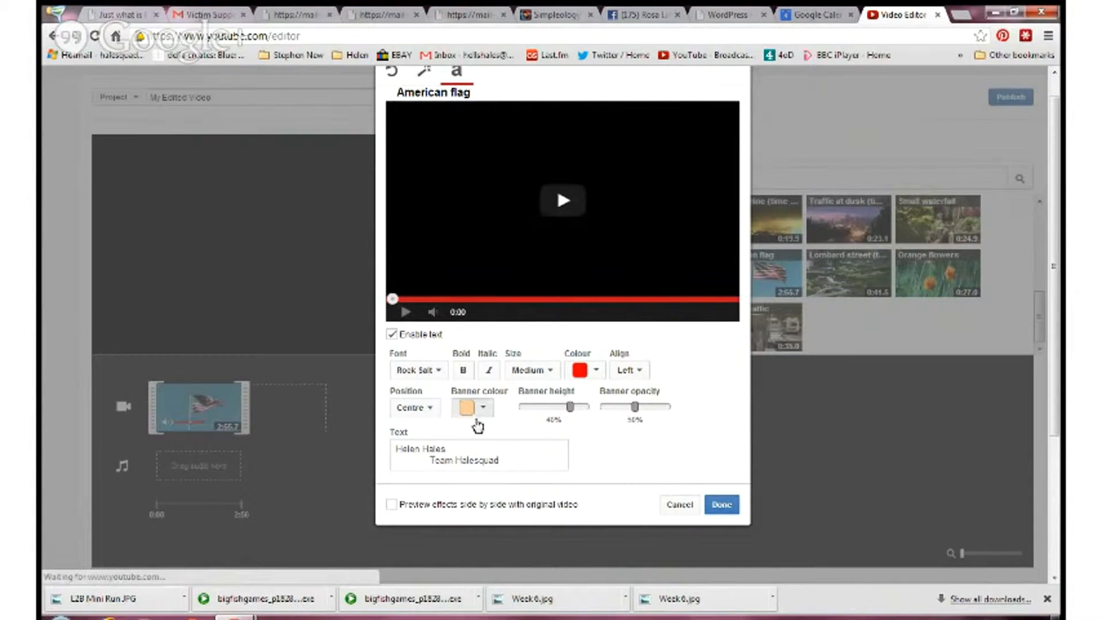
click(484, 408)
click(473, 433)
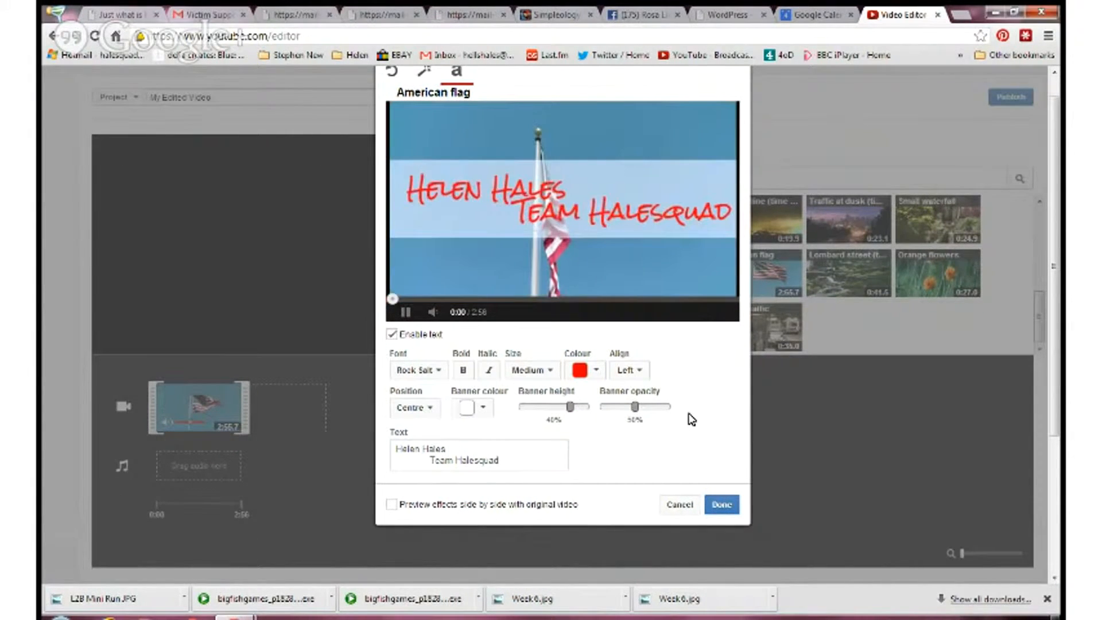
- Set the white banner's opacity to 35%
scroll(691, 419, up, 1)
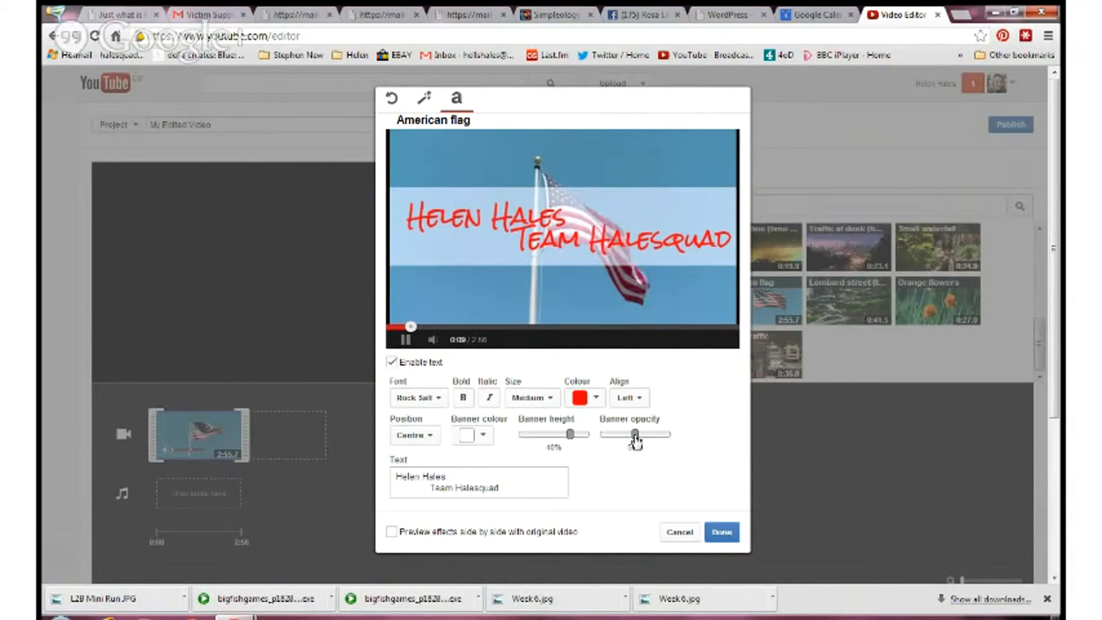
drag(635, 434, 615, 442)
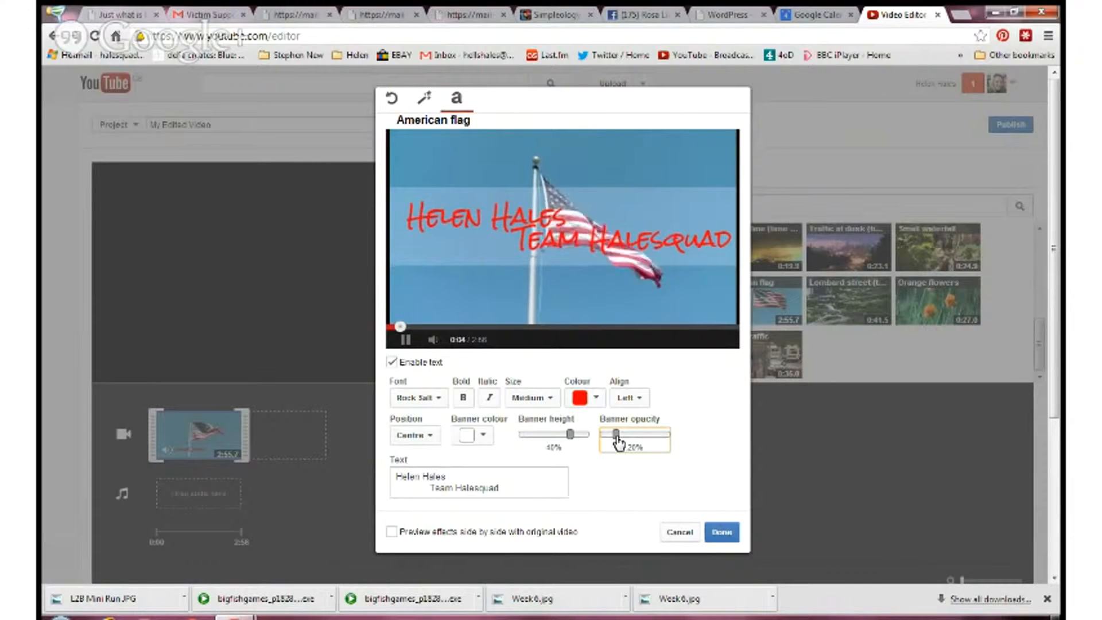
drag(617, 436, 621, 438)
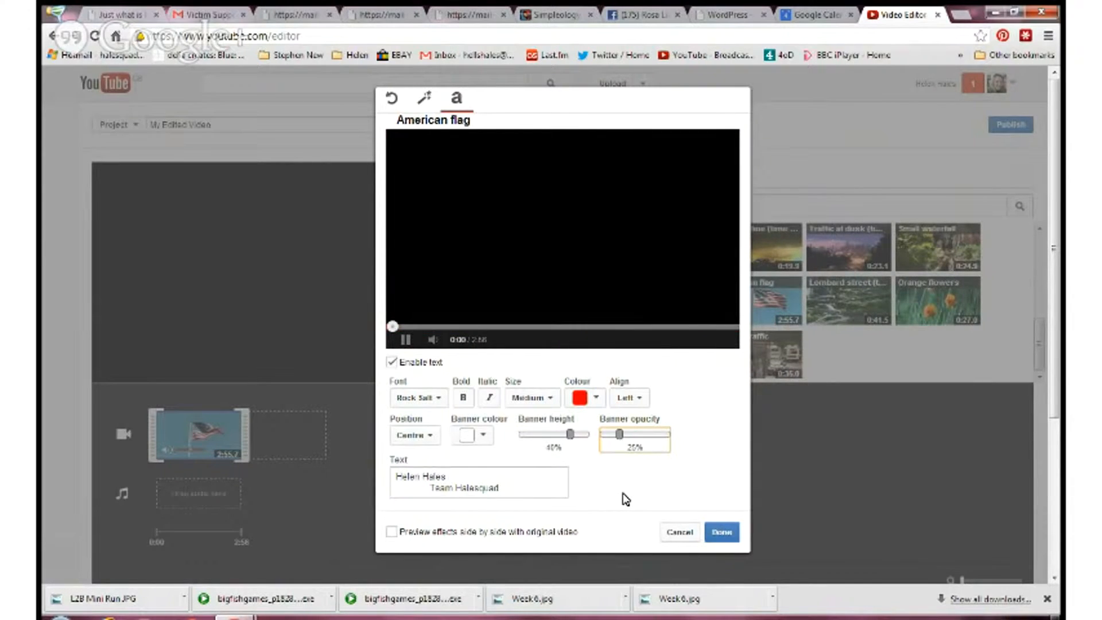
drag(620, 436, 625, 437)
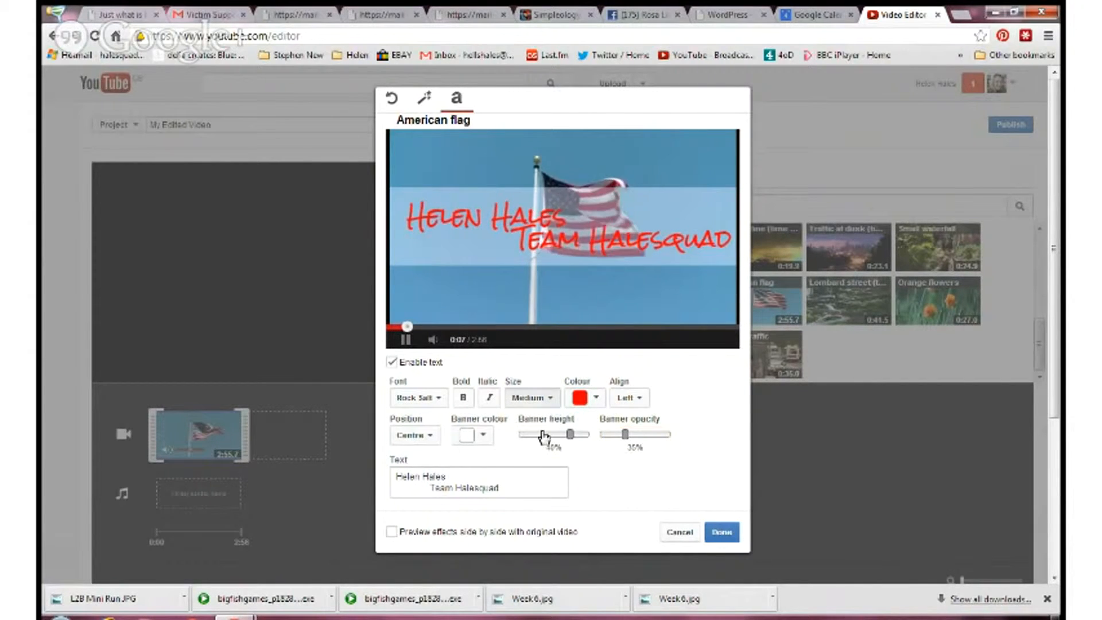
- Try the Large and Small sizes on the title text and set it back to Medium
click(545, 402)
click(535, 459)
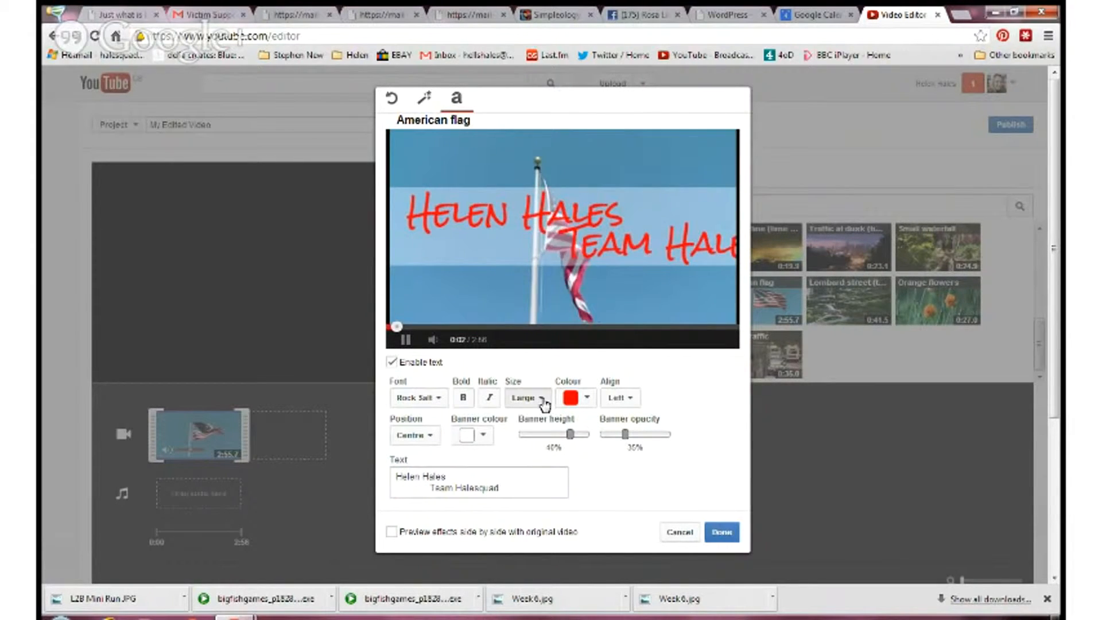
click(536, 399)
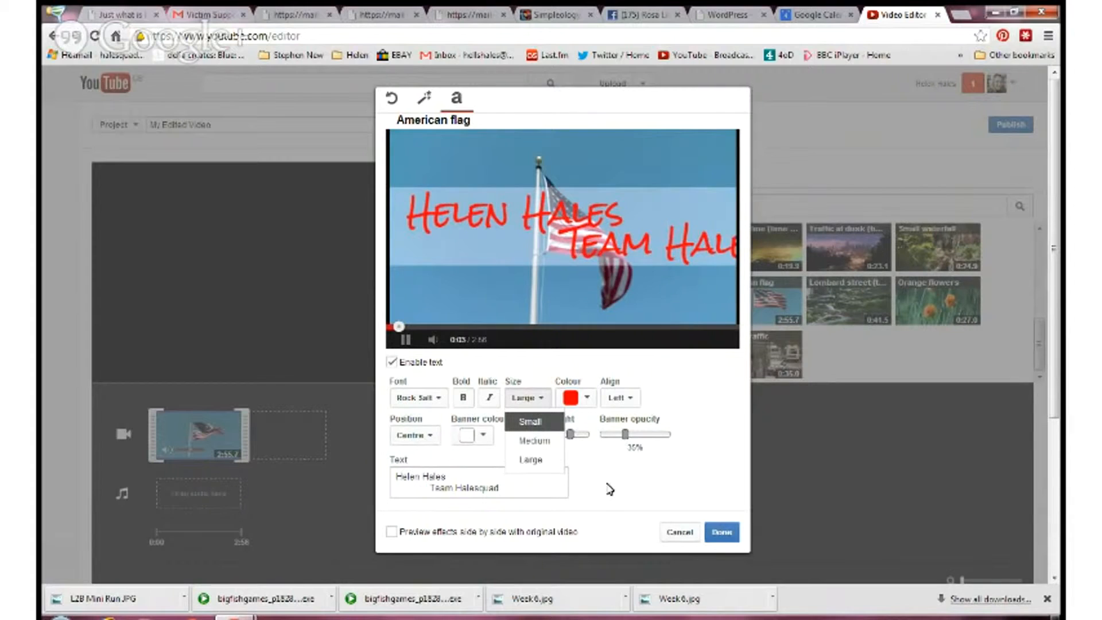
key(Return)
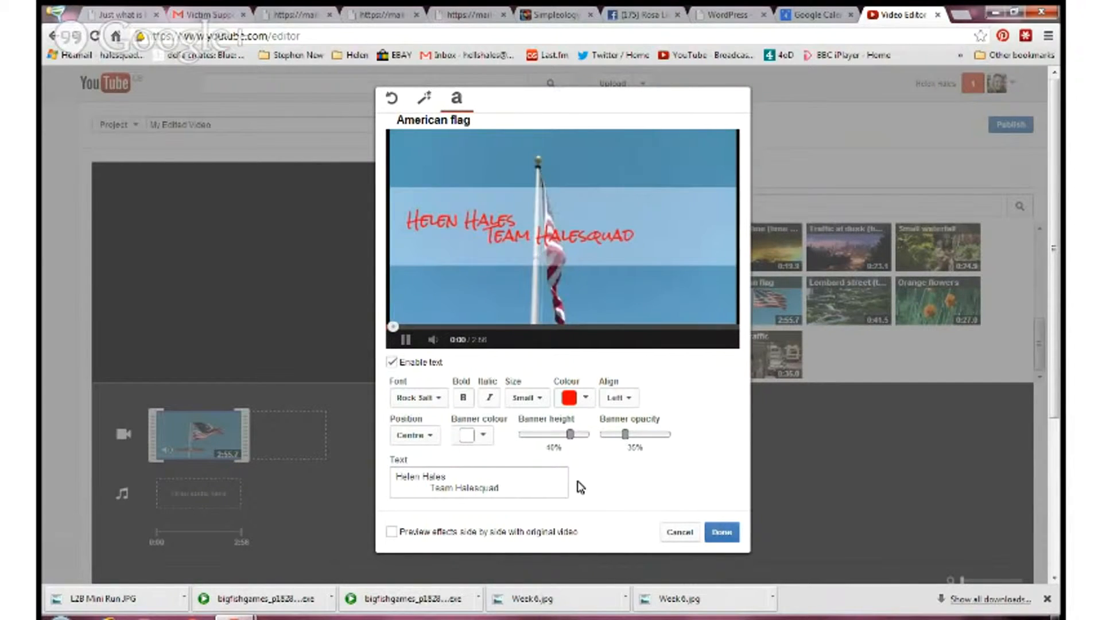
click(542, 405)
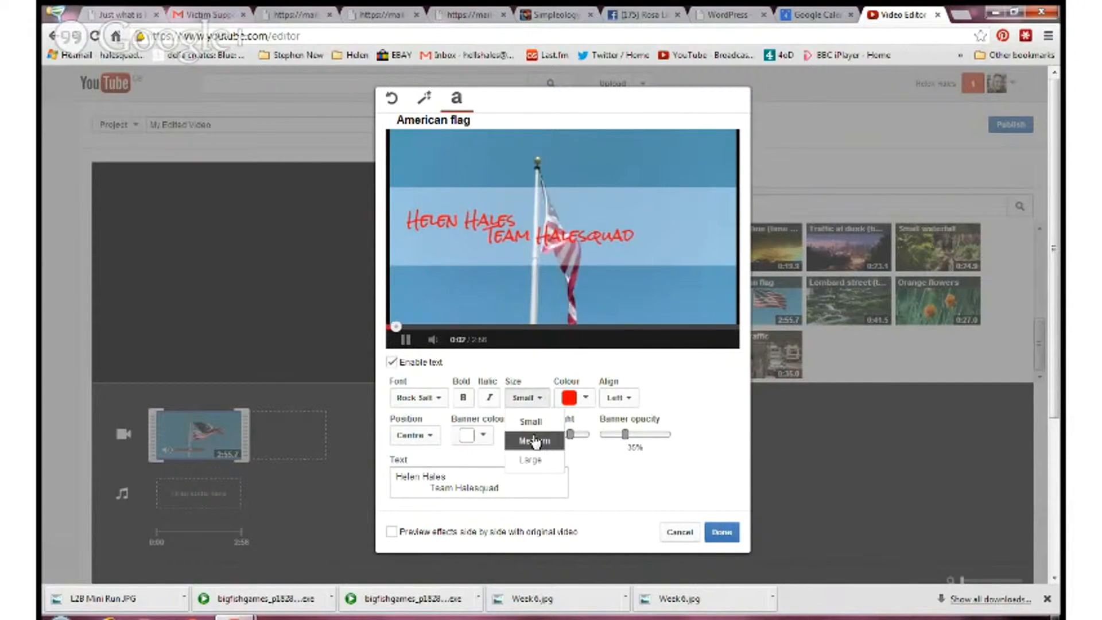
click(536, 447)
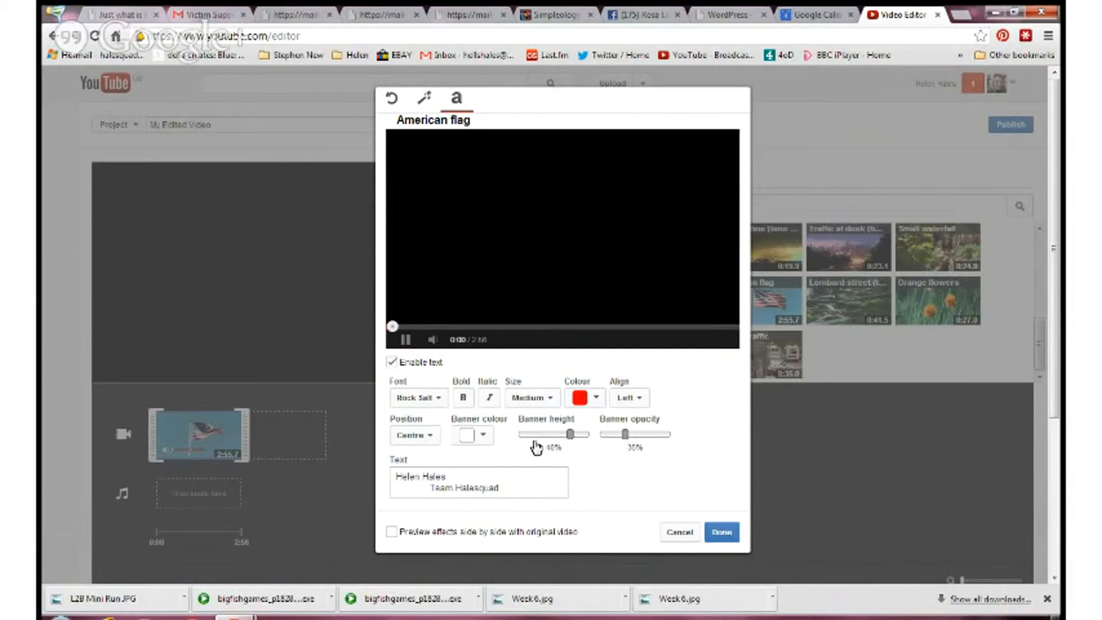
- Try Centre alignment on the title text and set the alignment to Right
click(642, 400)
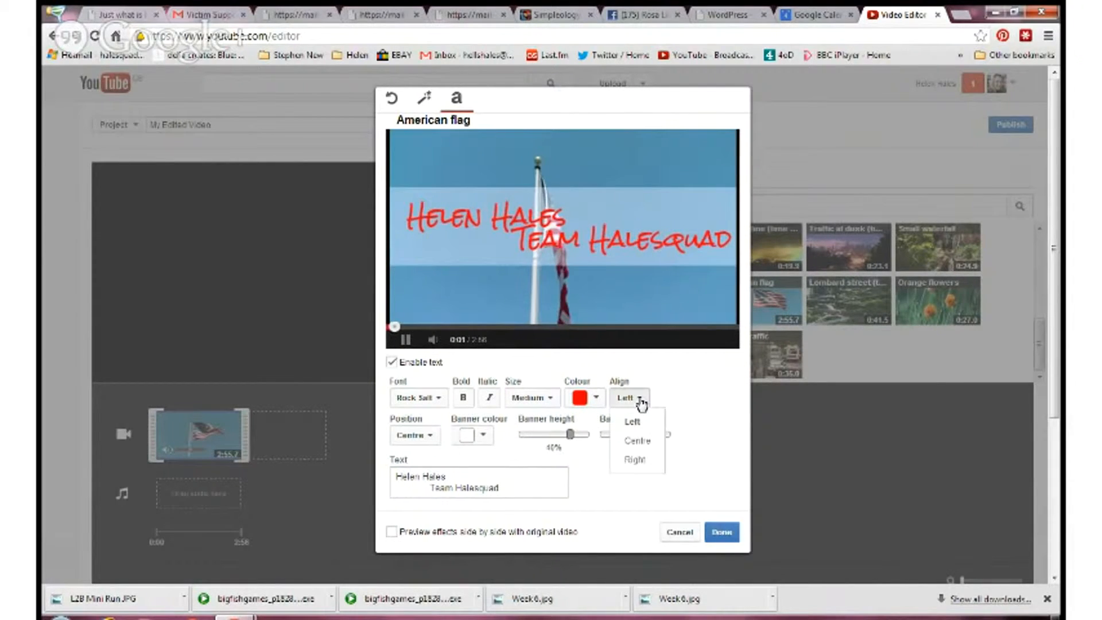
click(634, 439)
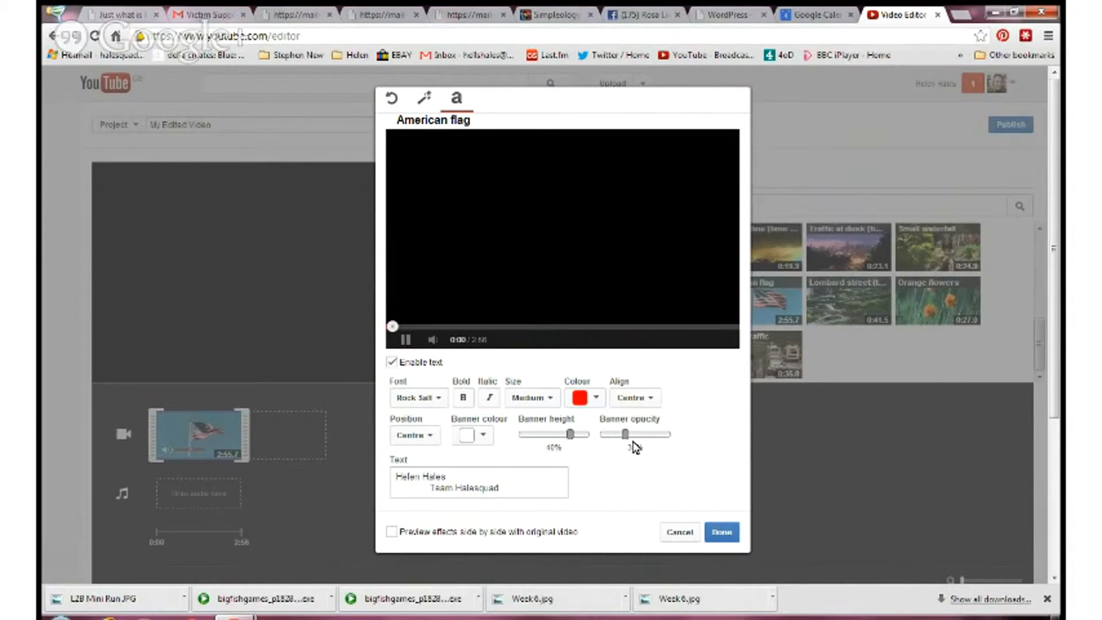
click(654, 400)
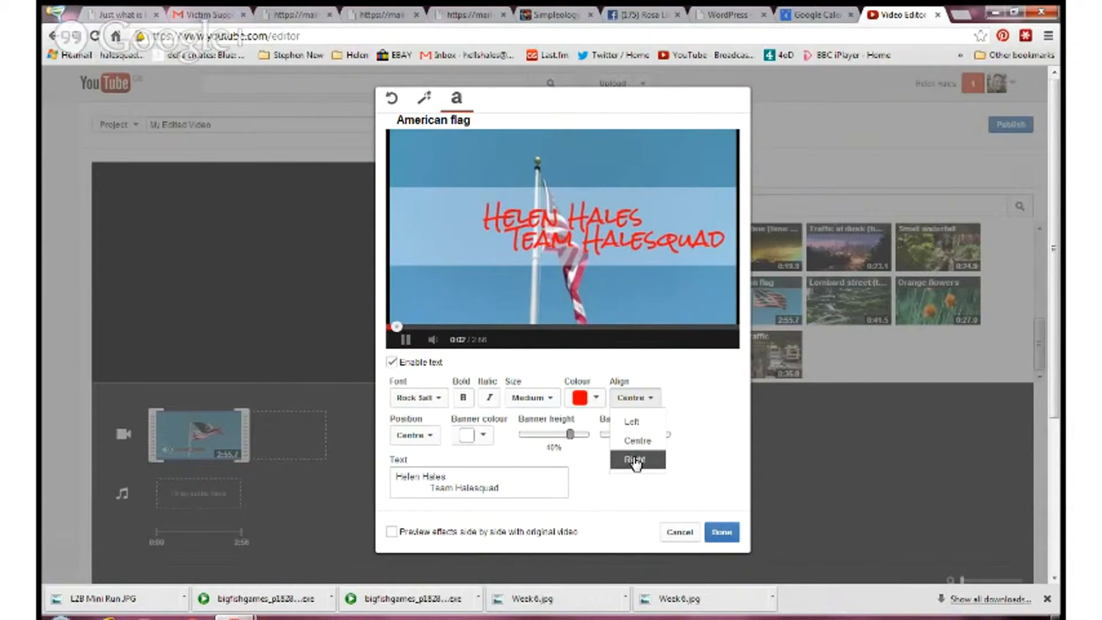
click(635, 460)
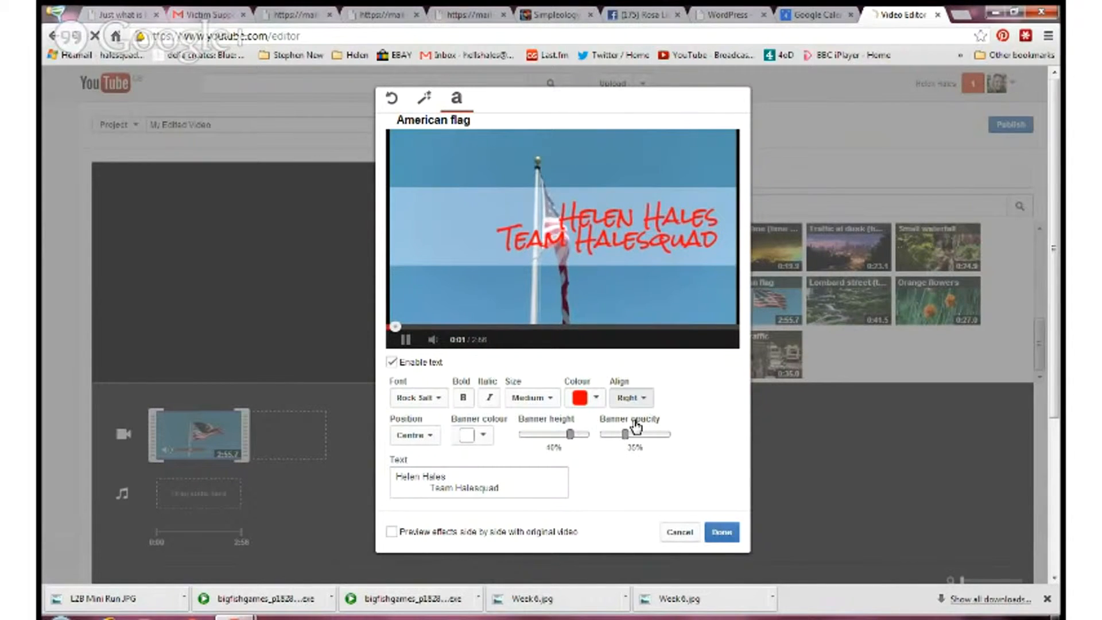
- Set the title text's alignment to Left and save the text settings
click(632, 398)
click(633, 423)
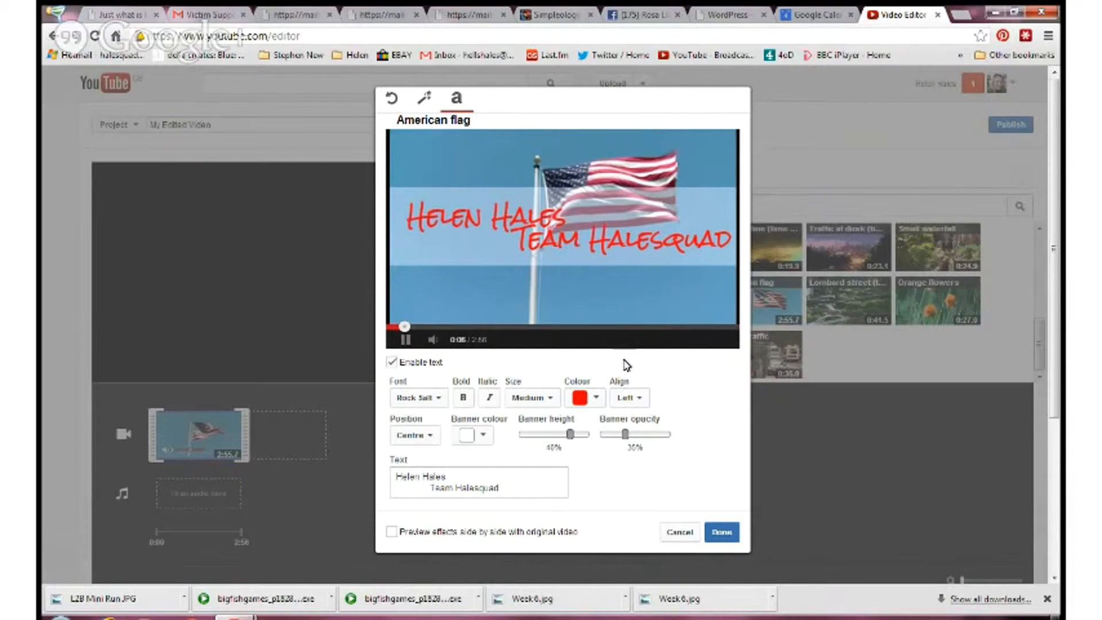
click(722, 532)
- Trim the end of the American flag clip on the timeline so that it lasts about 2.9 seconds
mouse_move(204, 456)
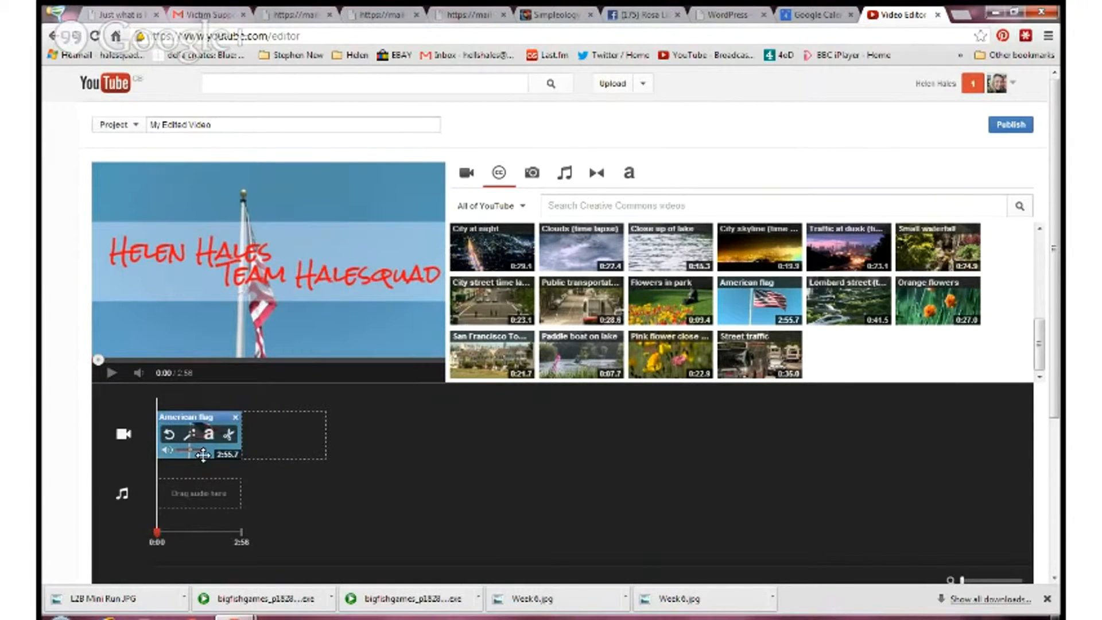
click(204, 454)
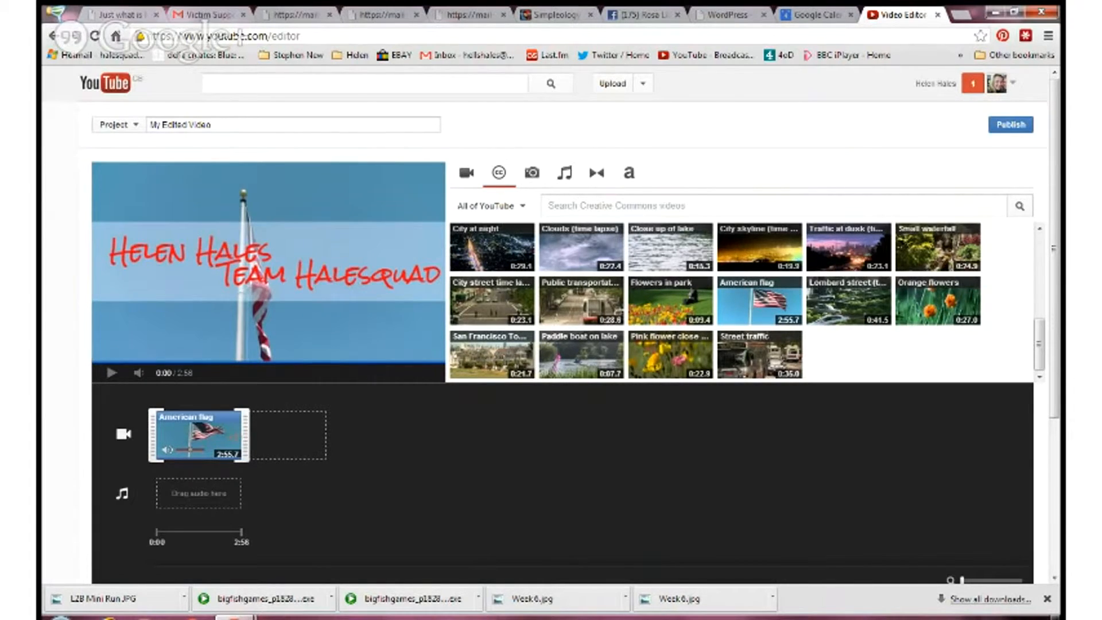
drag(246, 435, 178, 430)
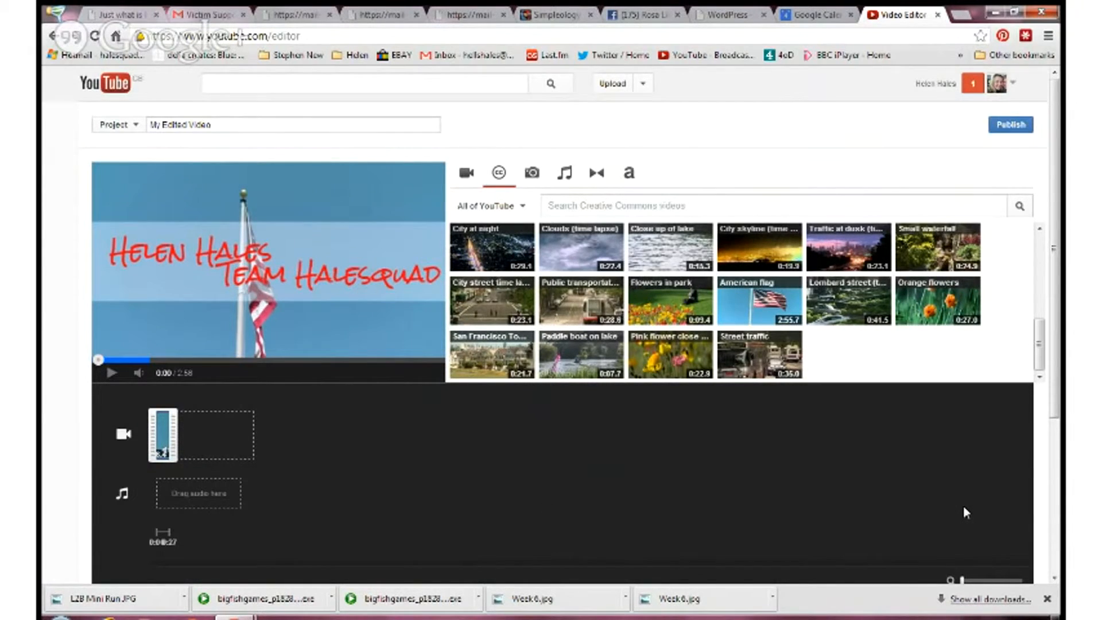
scroll(970, 508, down, 2)
click(990, 515)
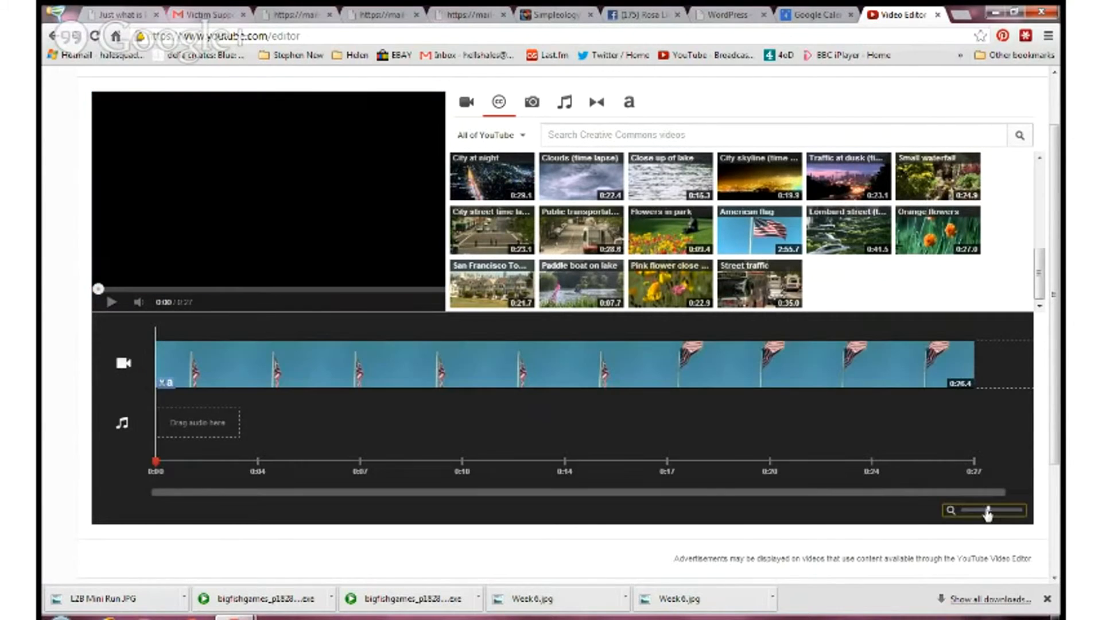
click(253, 381)
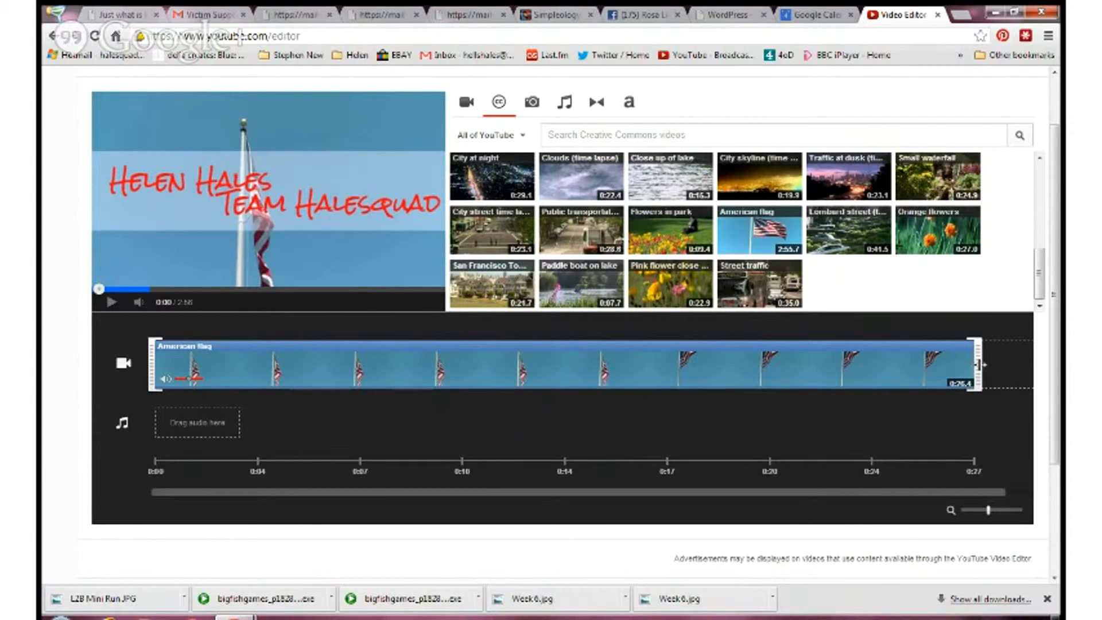
drag(979, 362, 254, 355)
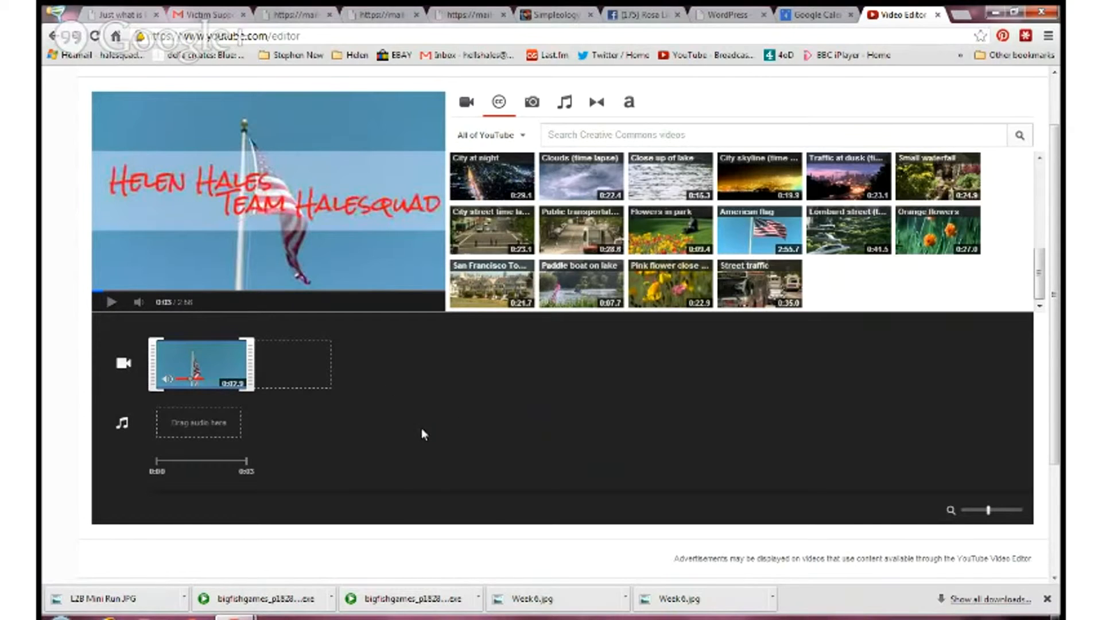
- Apply the Autotrophic filter to the American flag clip
mouse_move(196, 367)
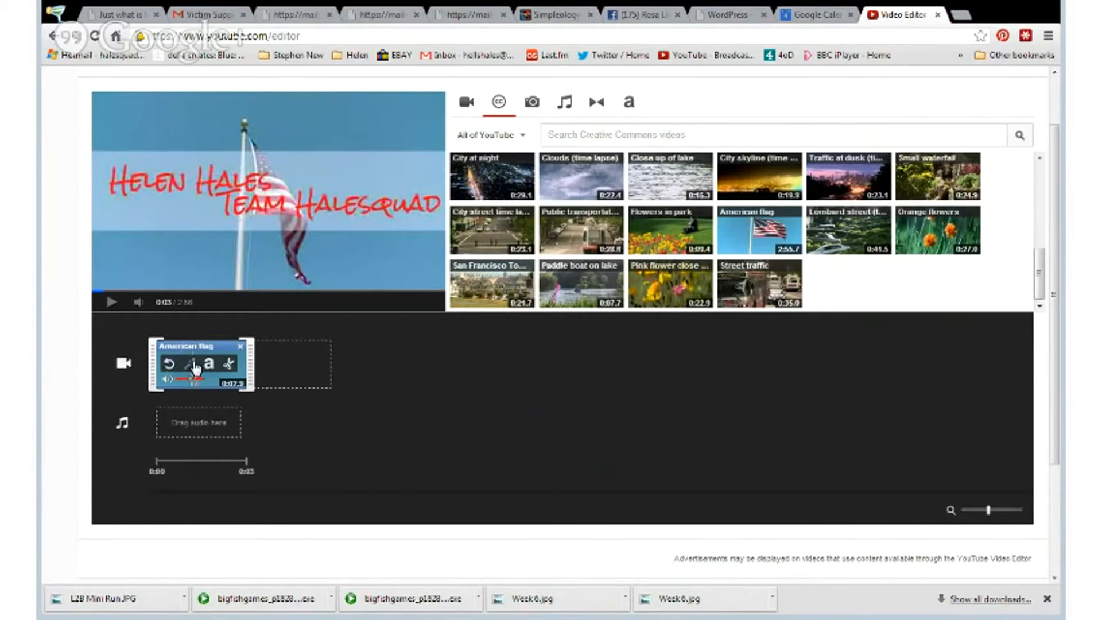
click(192, 365)
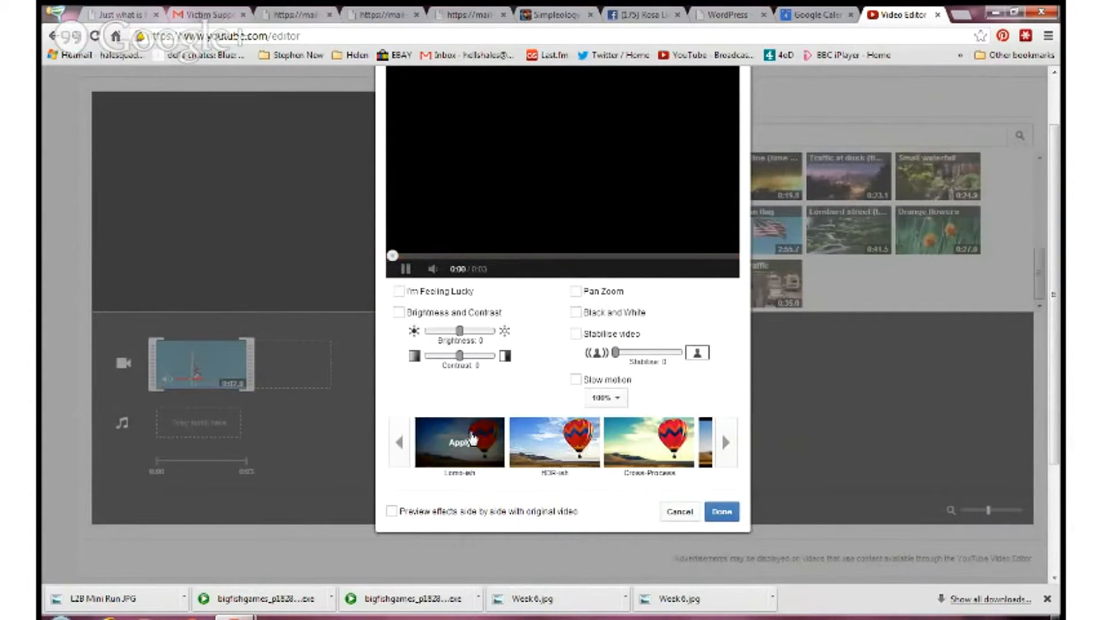
click(723, 439)
click(726, 444)
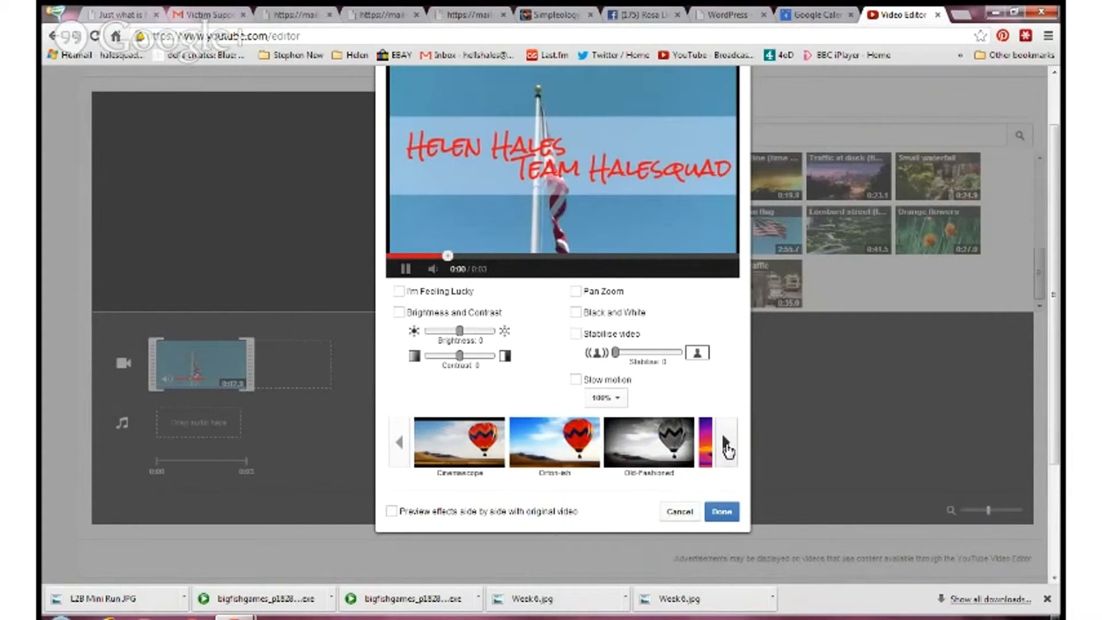
click(726, 445)
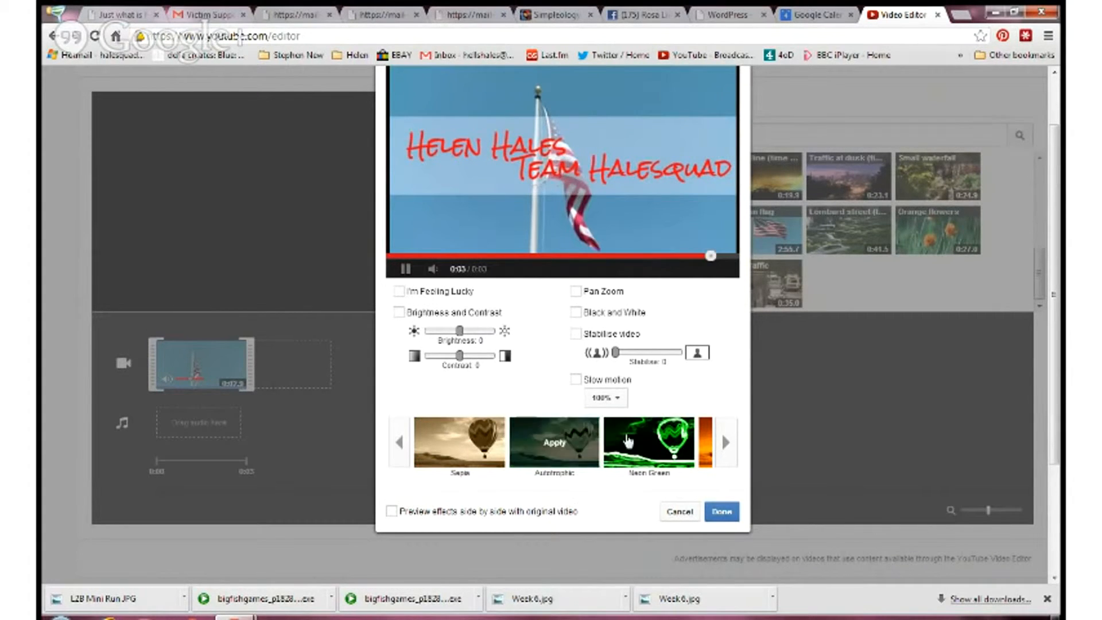
click(552, 450)
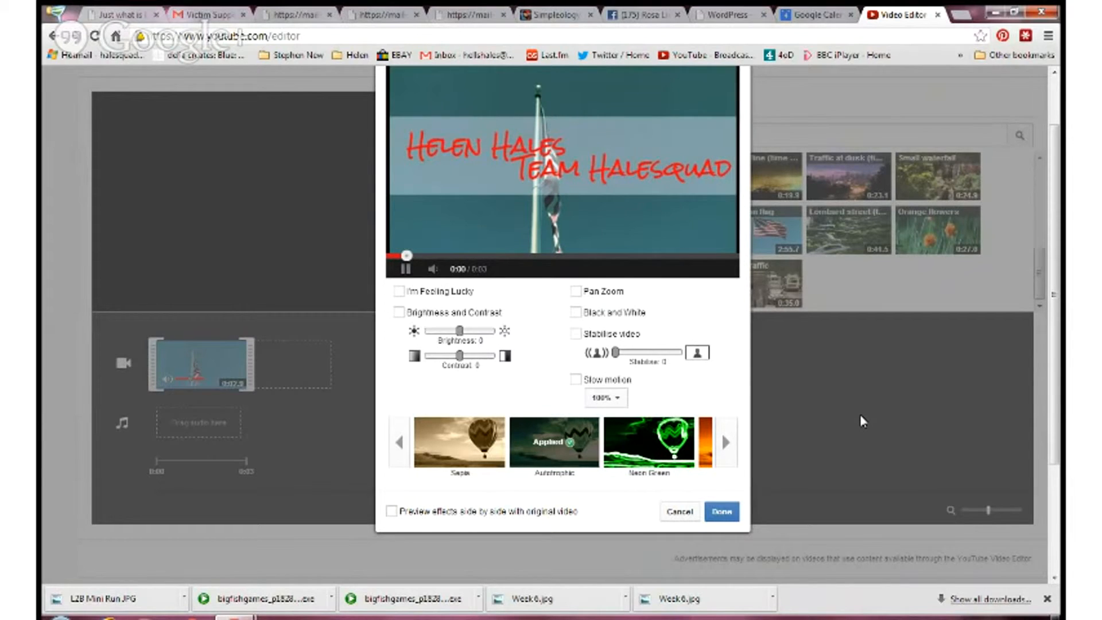
- Replace the American flag clip's Autotrophic filter with Neon Green
scroll(859, 414, up, 2)
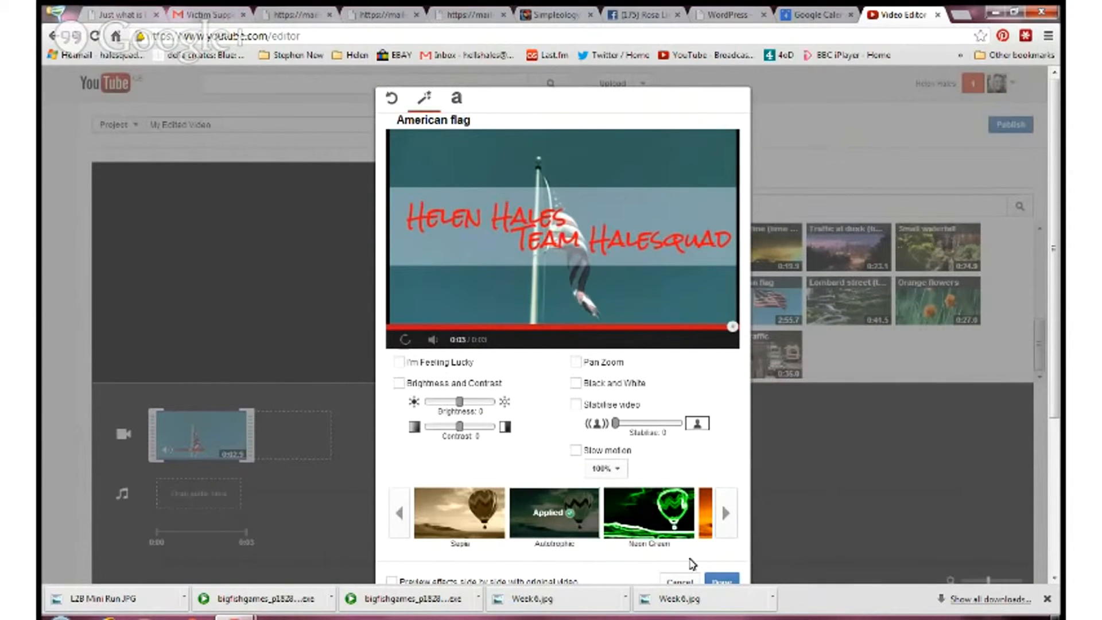
click(675, 525)
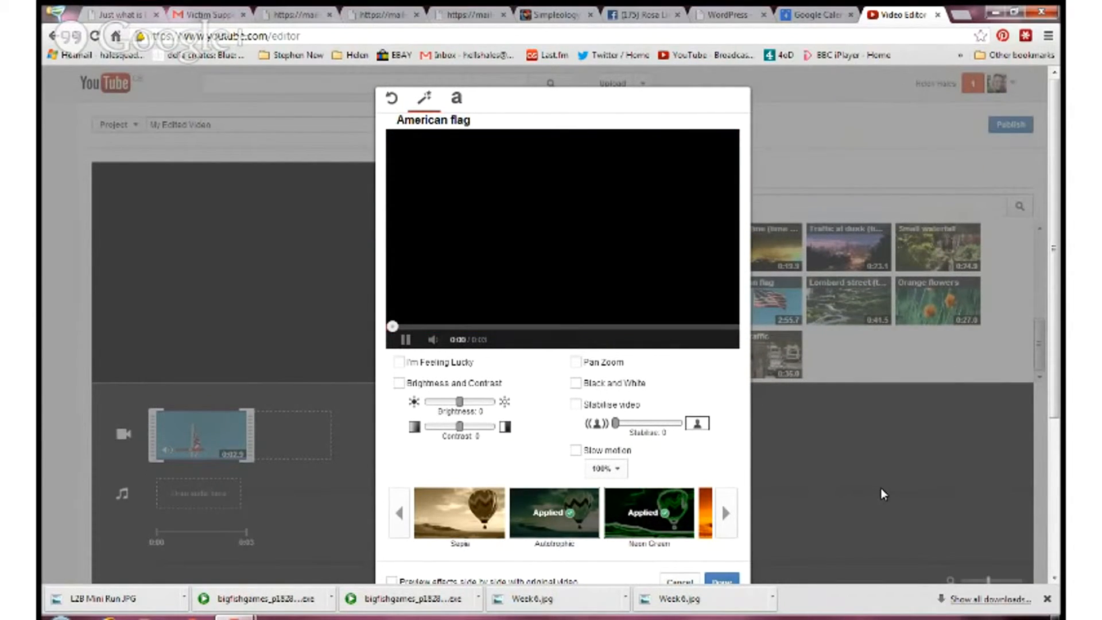
click(563, 520)
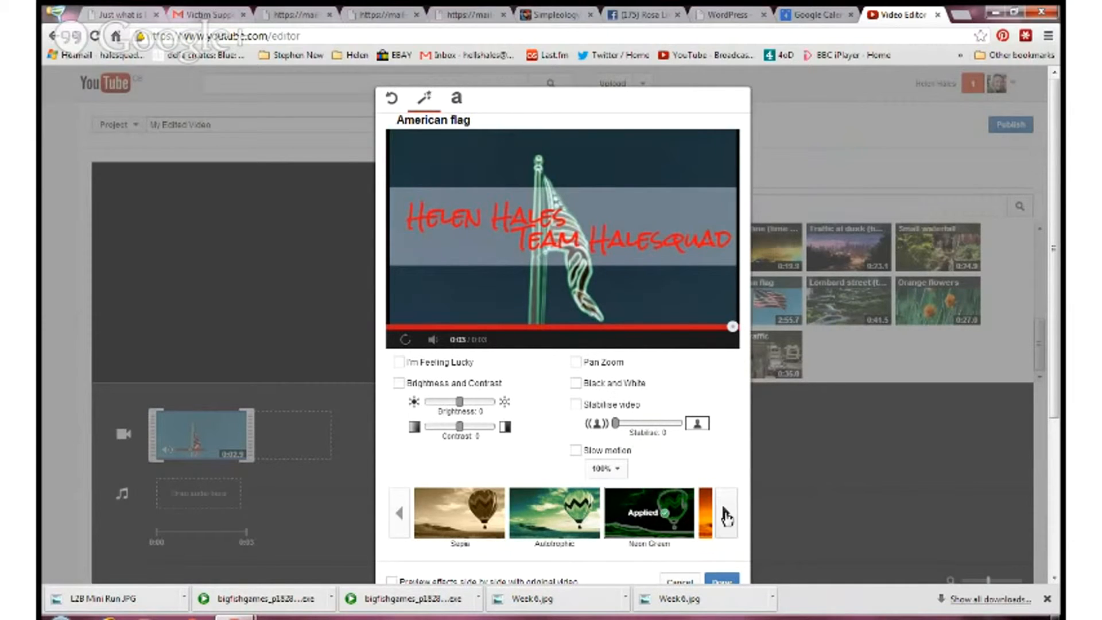
- Try the Combustion filter on the clip in place of Neon Green and remove it again
click(726, 515)
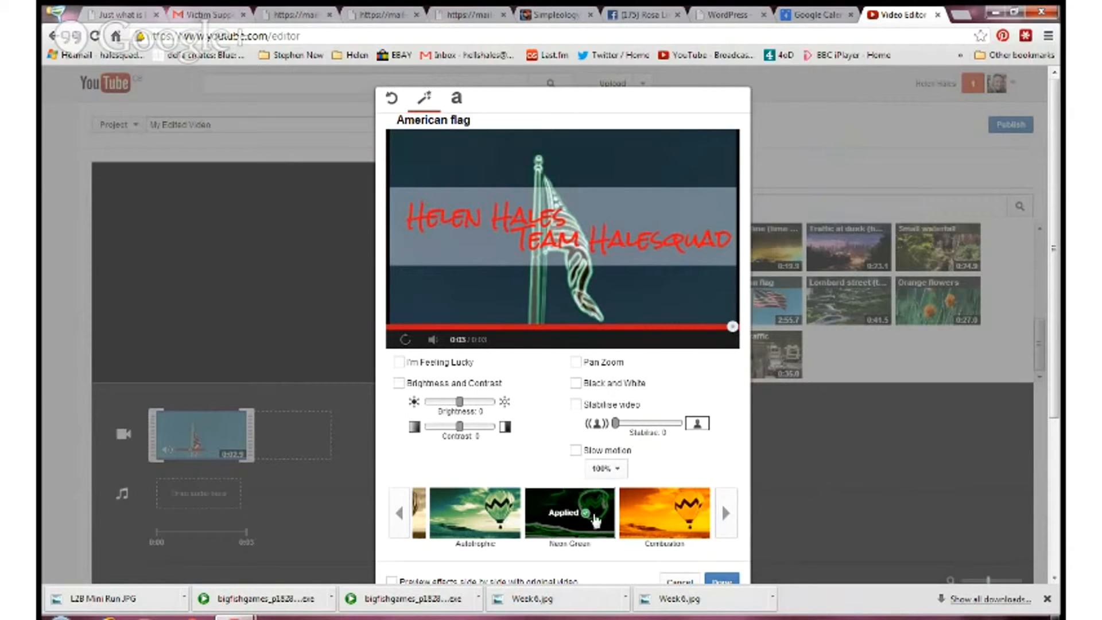
click(661, 512)
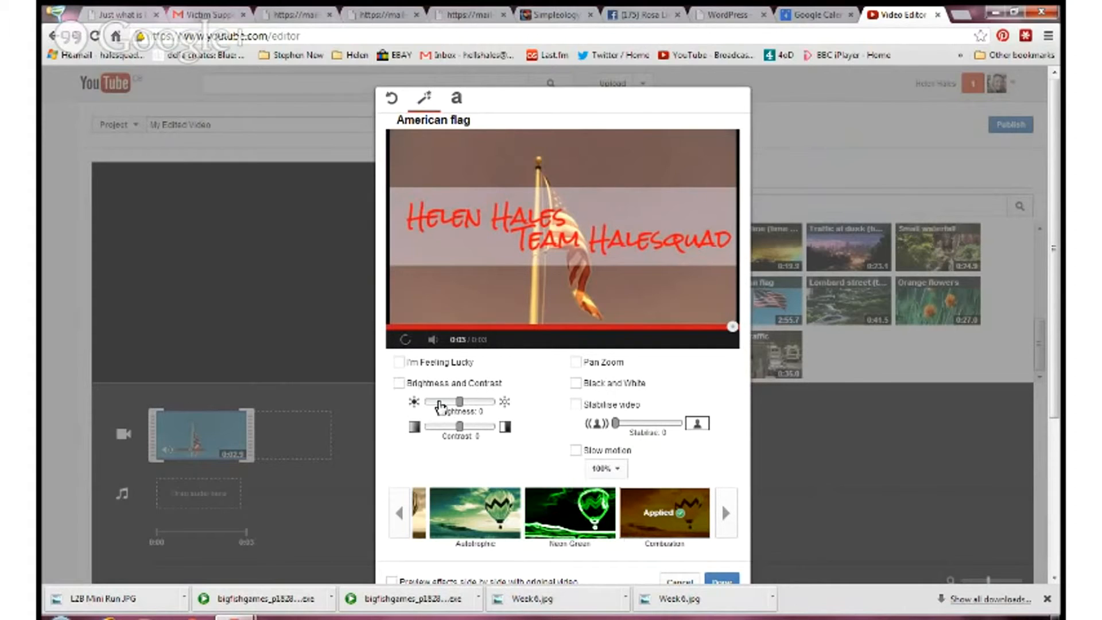
click(683, 518)
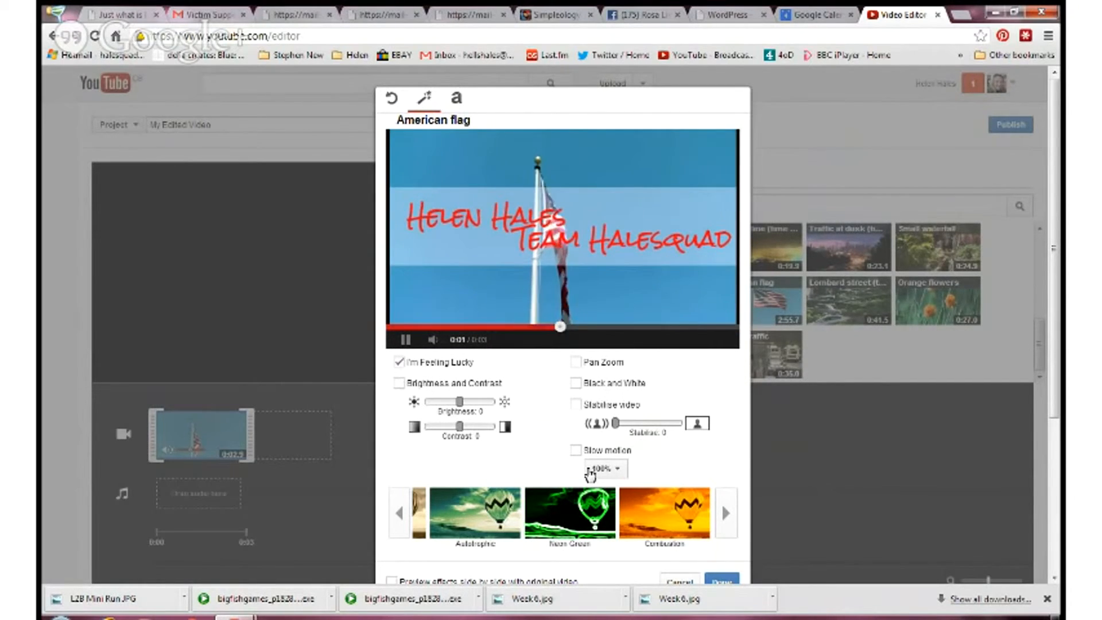
- Try the I'm Feeling Lucky effect on the clip, leave all effects off and finish the effects editing
click(399, 363)
click(570, 488)
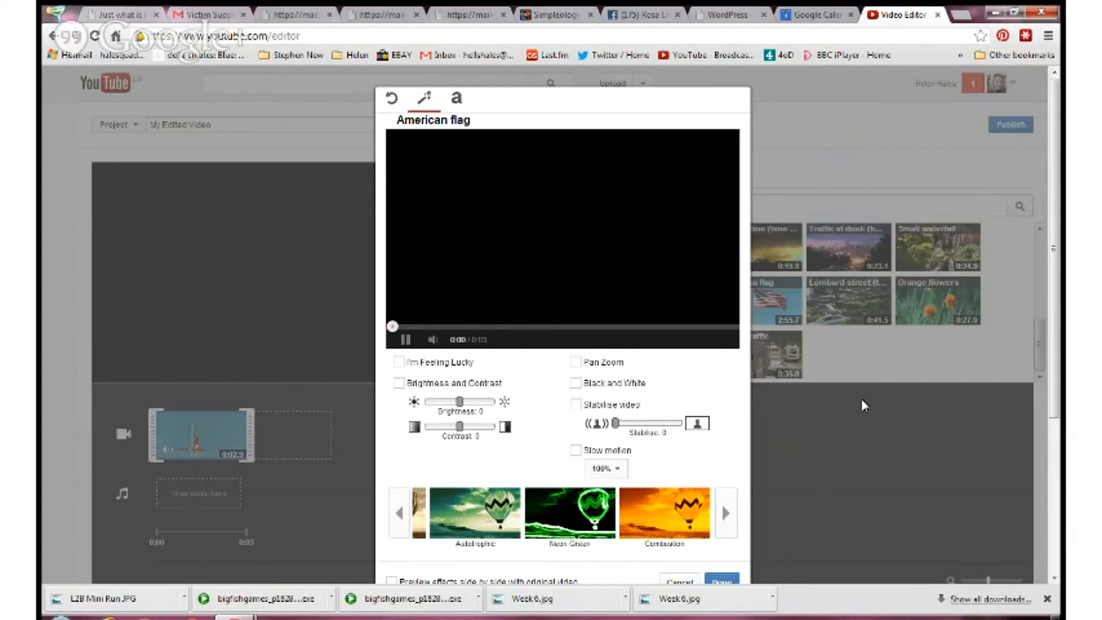
scroll(861, 405, down, 2)
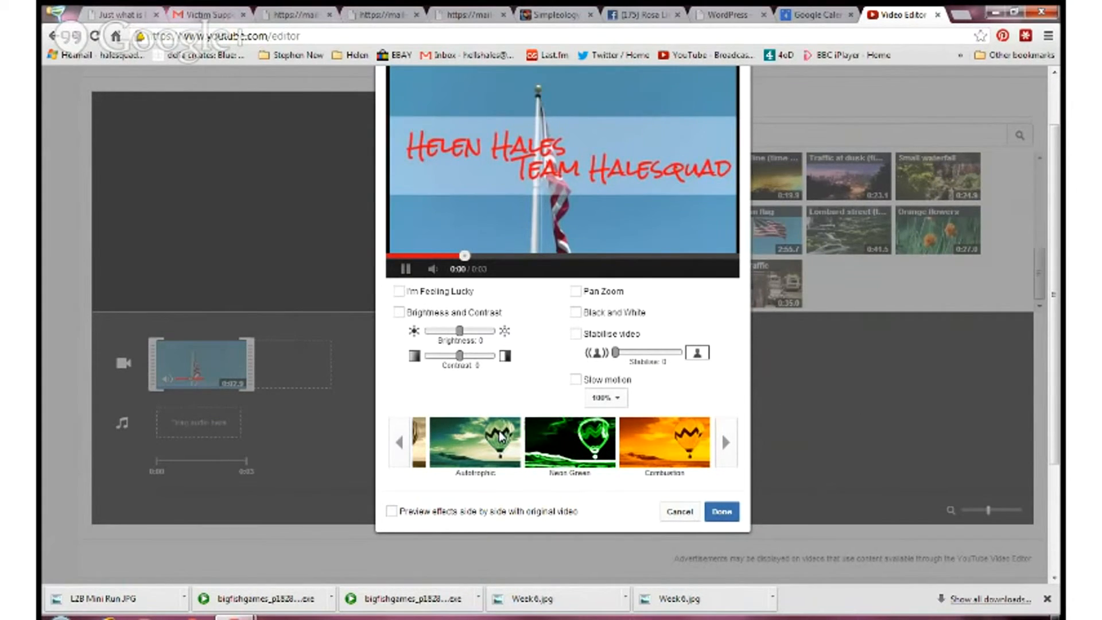
click(722, 511)
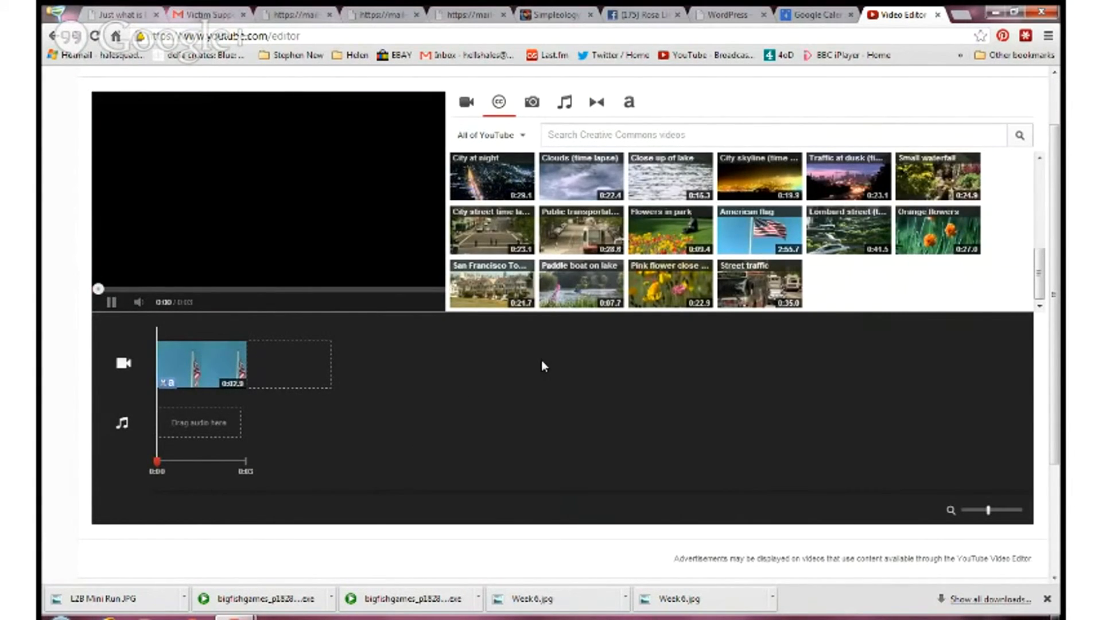
- Add the 24-second "Video Editor Cutti…" clip from the uploaded videos to the timeline after the American flag clip
click(467, 104)
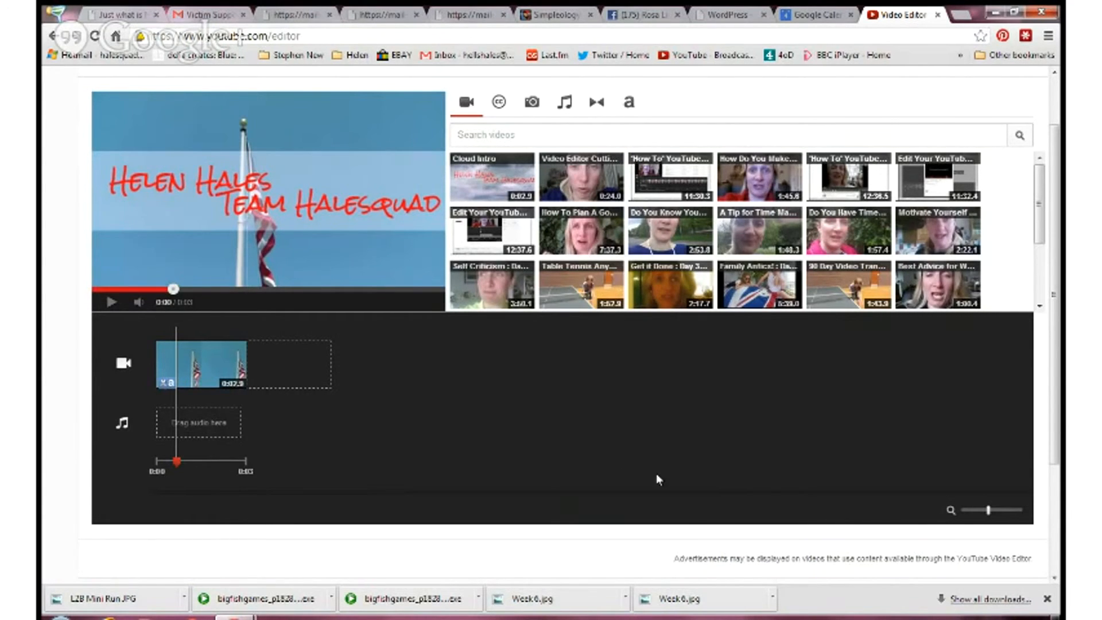
drag(554, 186, 309, 368)
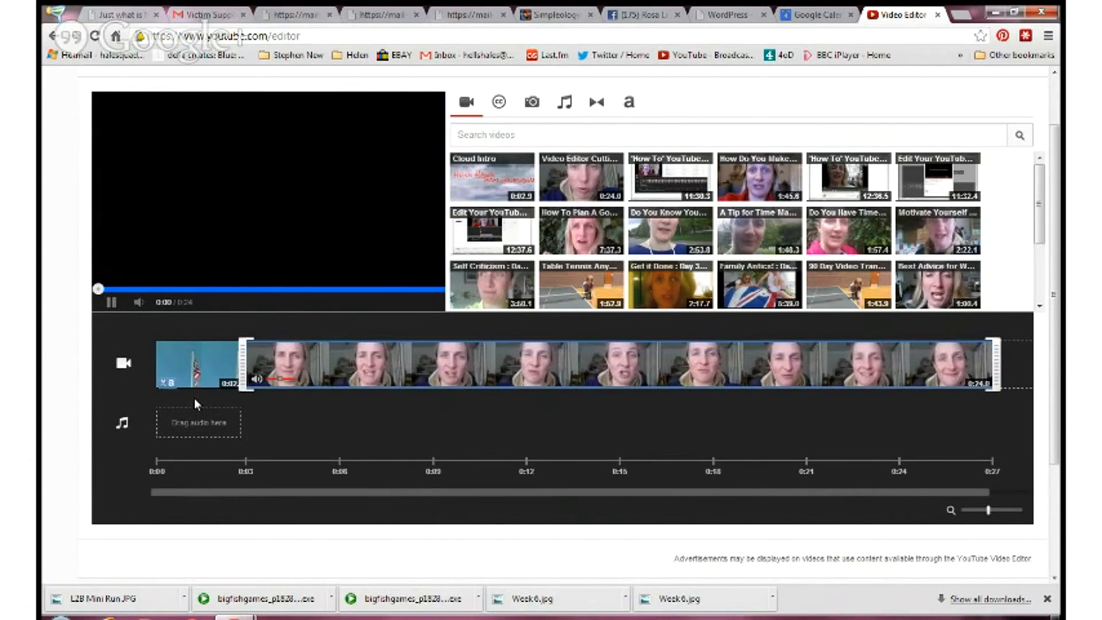
click(132, 392)
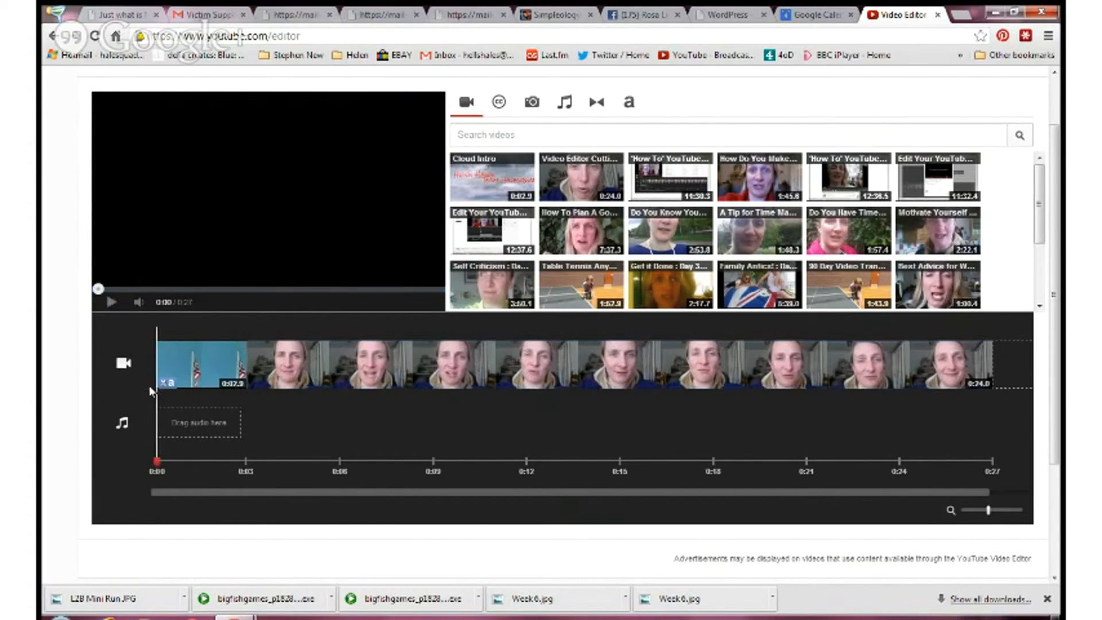
- Play the project from the start through the transition into the second clip and pause the preview
click(112, 302)
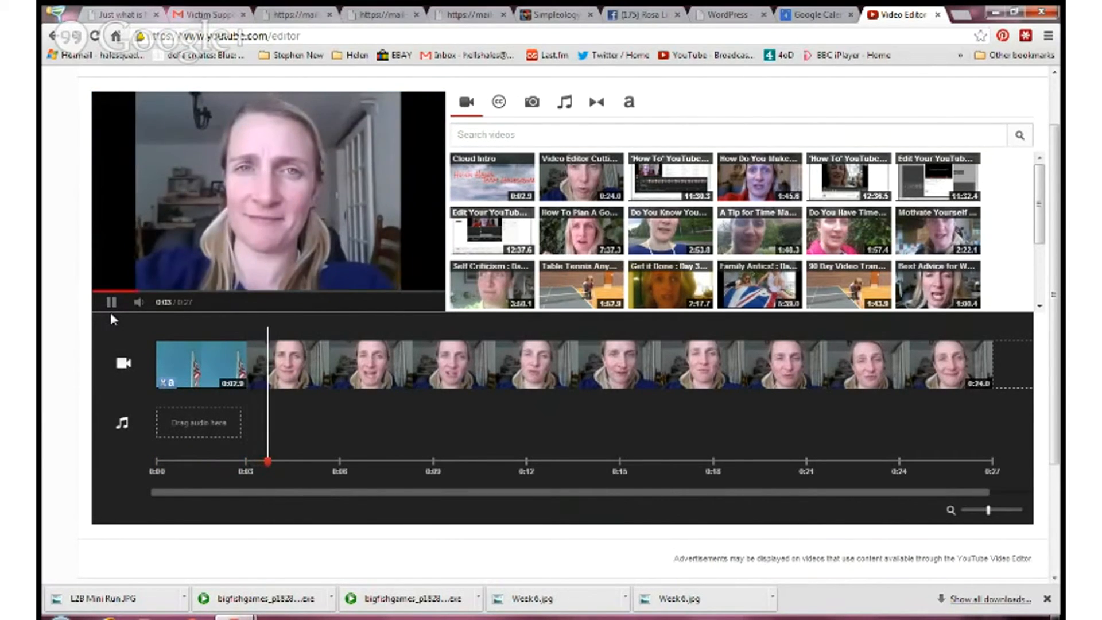
click(112, 302)
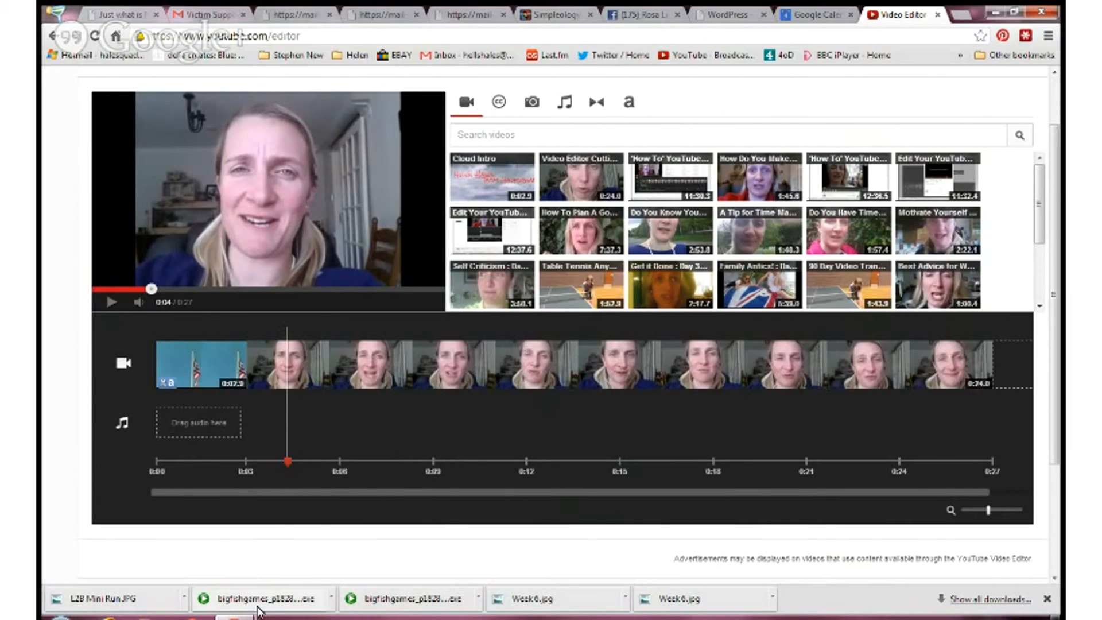
click(234, 617)
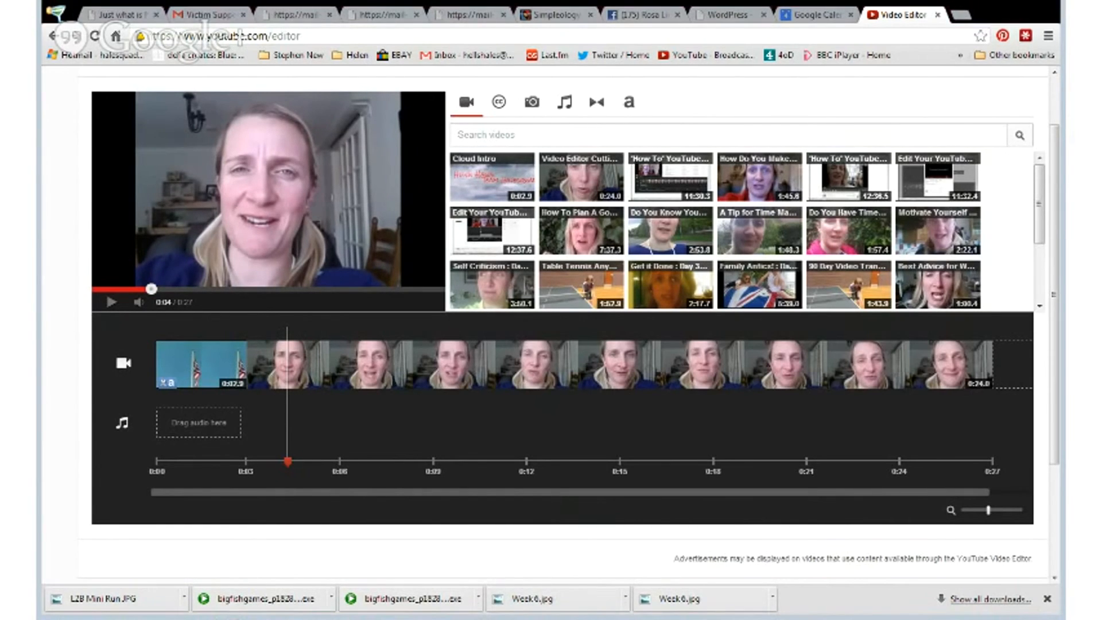